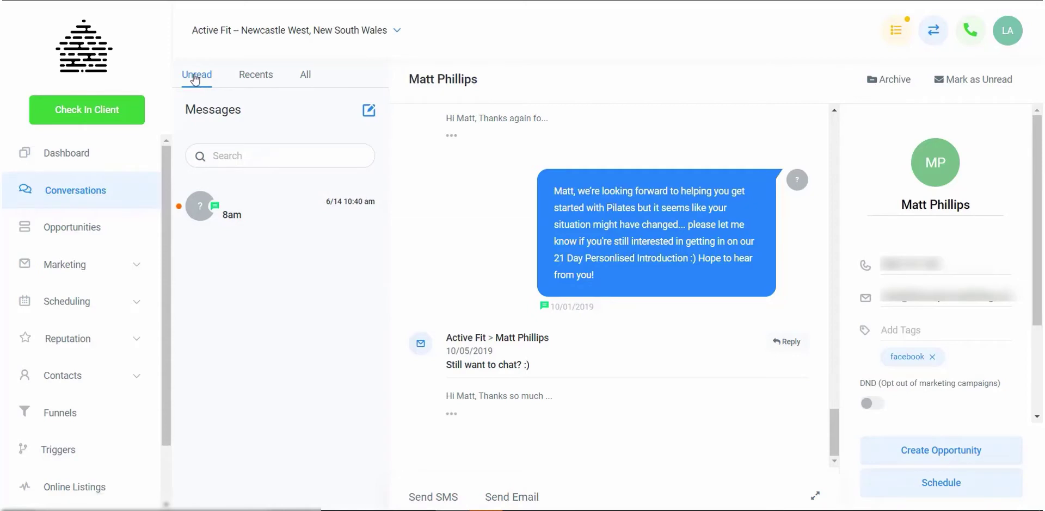
View the recent, all and unread conversation lists in turn, finishing with all conversations shown.
{"action": "left_click", "coordinate": [253, 79]}
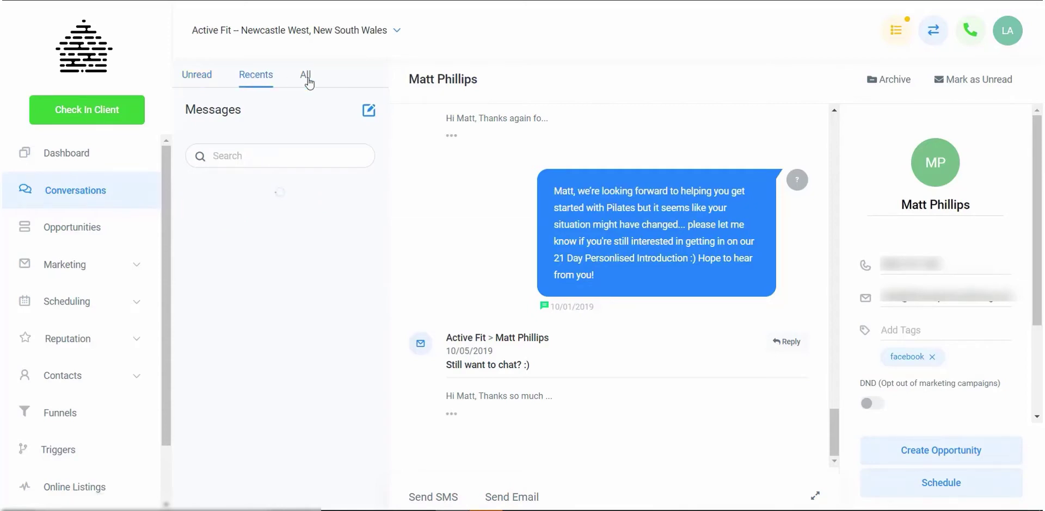
{"action": "left_click", "coordinate": [305, 76]}
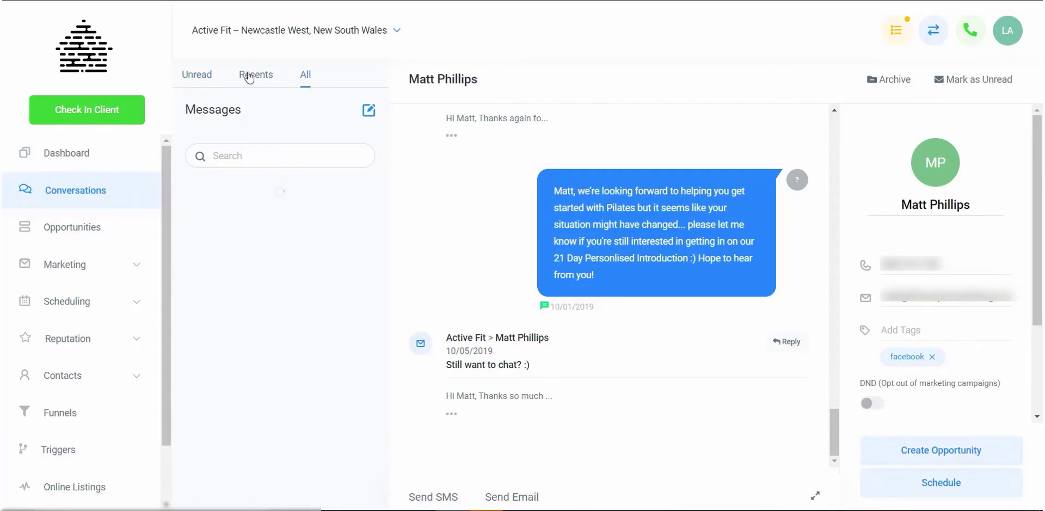
{"action": "left_click", "coordinate": [202, 79]}
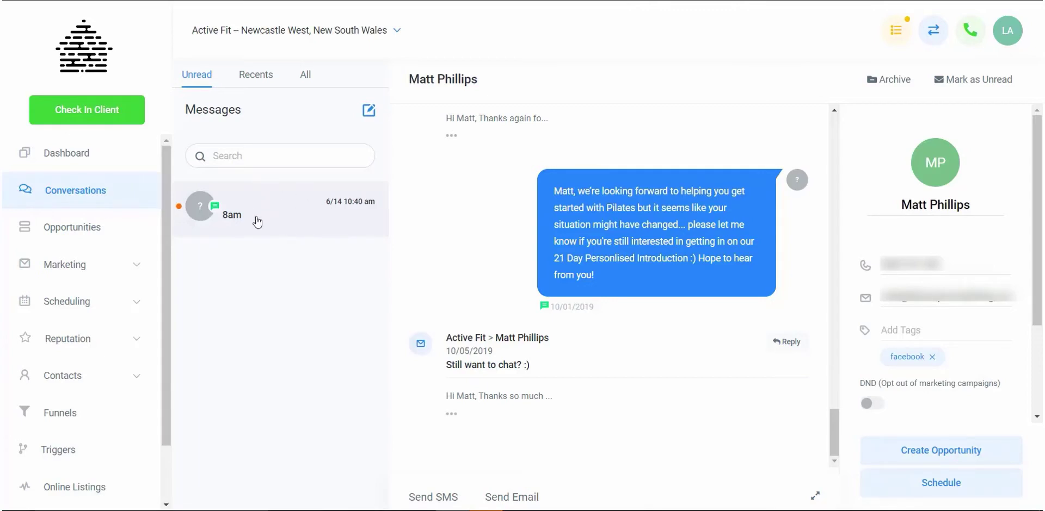
{"action": "left_click", "coordinate": [255, 76]}
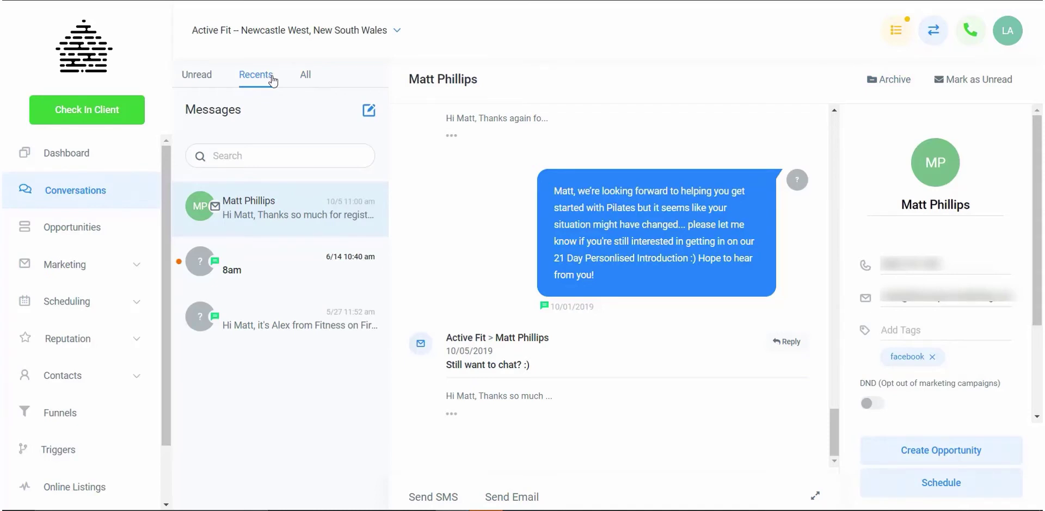
{"action": "left_click", "coordinate": [307, 79]}
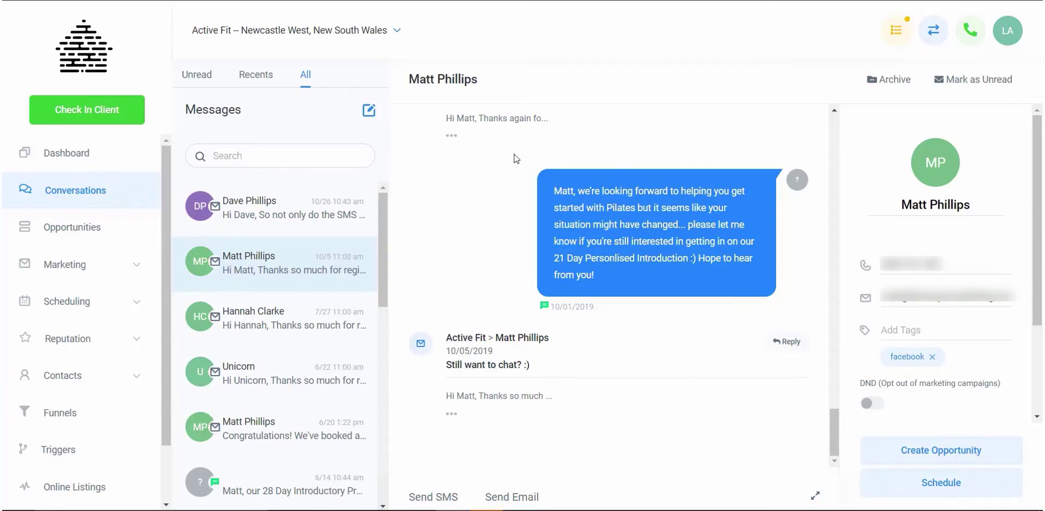
Expand the full text of the "28 Days to a New you!" email dated 09/04/2019 in the open conversation.
{"action": "scroll", "coordinate": [507, 233], "scroll_direction": "up", "scroll_amount": 5}
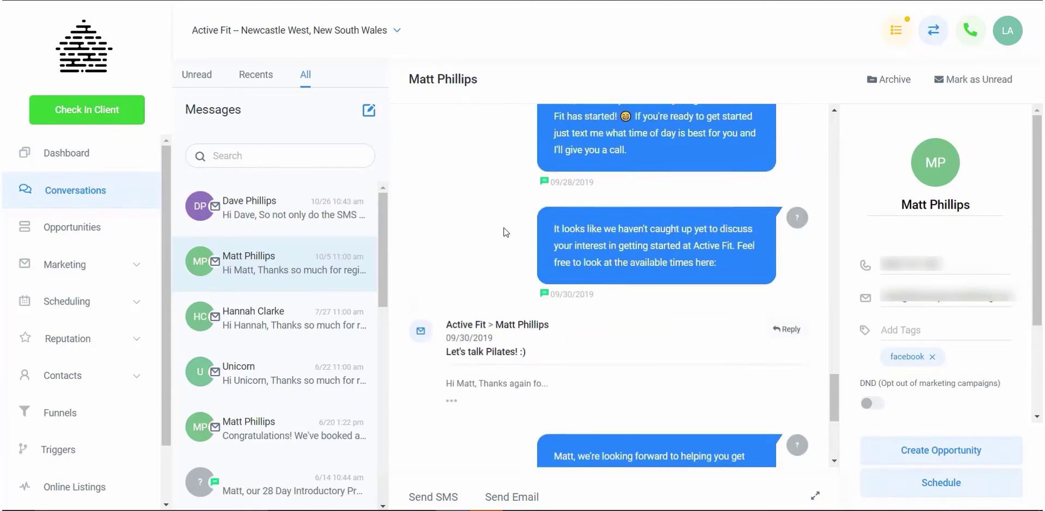
{"action": "scroll", "coordinate": [506, 233], "scroll_direction": "up", "scroll_amount": 10}
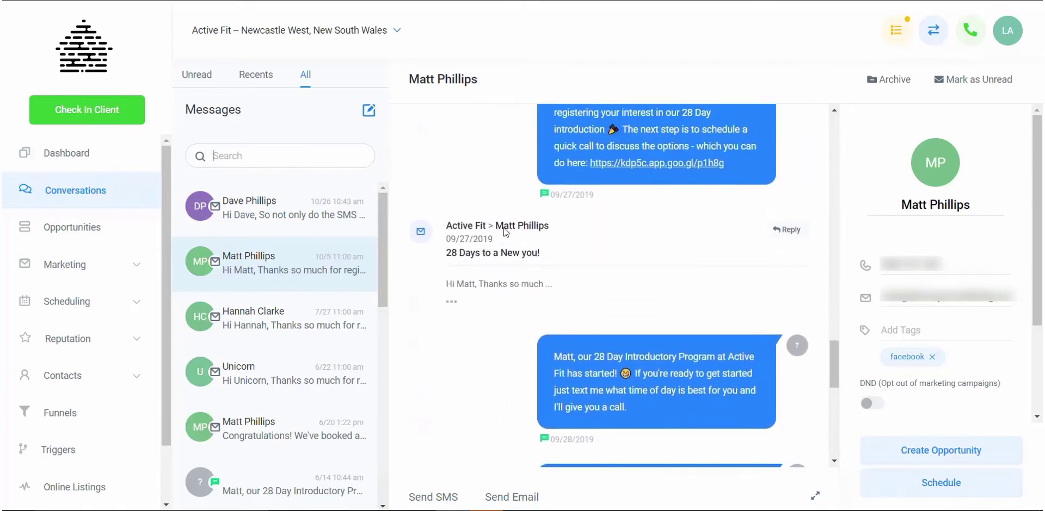
{"action": "scroll", "coordinate": [504, 227], "scroll_direction": "up", "scroll_amount": 10}
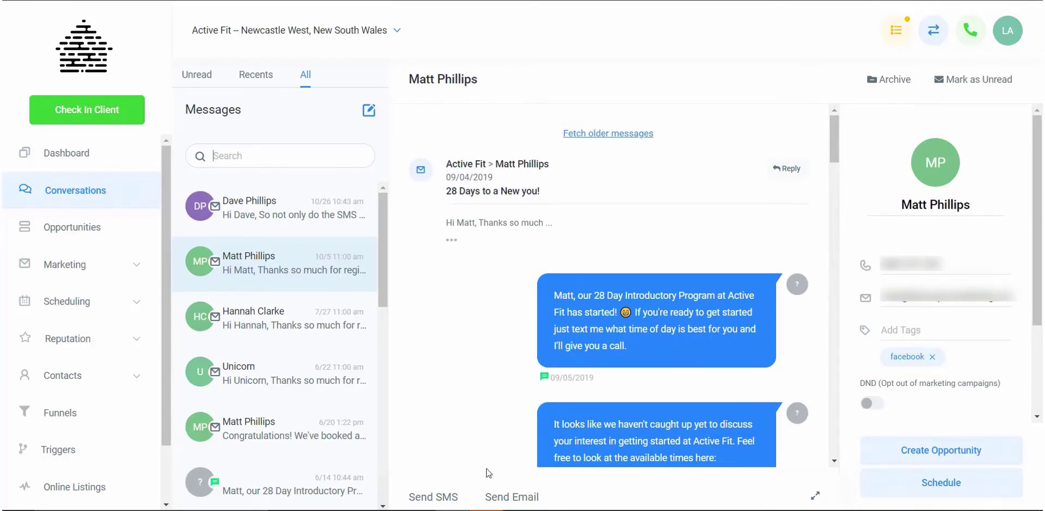
{"action": "scroll", "coordinate": [475, 411], "scroll_direction": "down", "scroll_amount": 1}
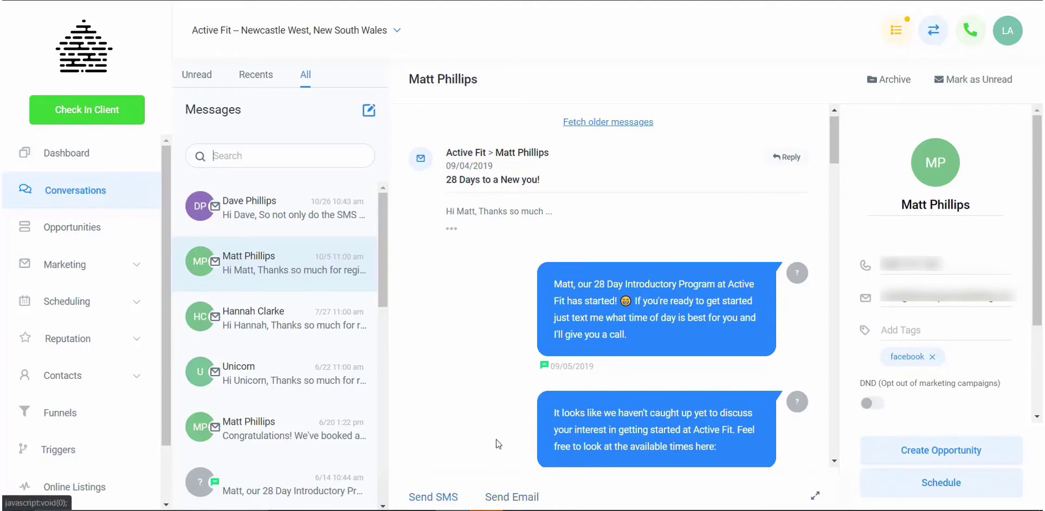
{"action": "scroll", "coordinate": [486, 351], "scroll_direction": "down", "scroll_amount": 3}
{"action": "scroll", "coordinate": [486, 351], "scroll_direction": "up", "scroll_amount": 3}
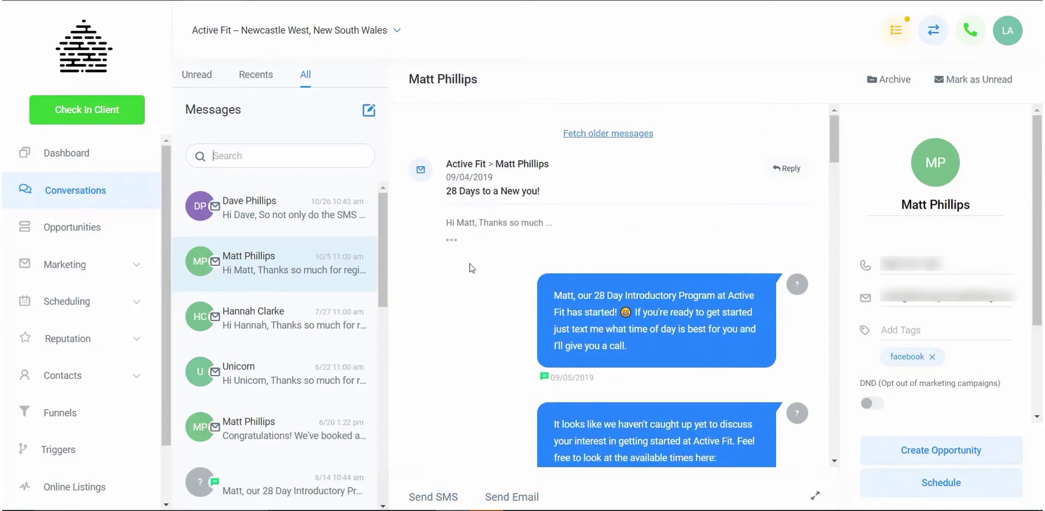
{"action": "left_click", "coordinate": [455, 245]}
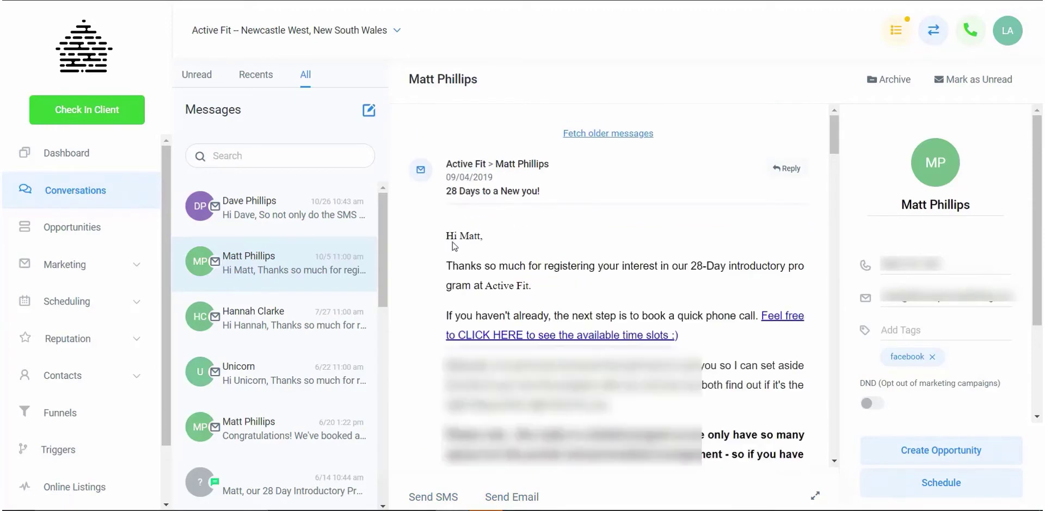
Read the expanded email and review the rest of the message history through to the latest email, dated 10/05/2019.
{"action": "scroll", "coordinate": [453, 248], "scroll_direction": "down", "scroll_amount": 3}
{"action": "scroll", "coordinate": [452, 247], "scroll_direction": "down", "scroll_amount": 10}
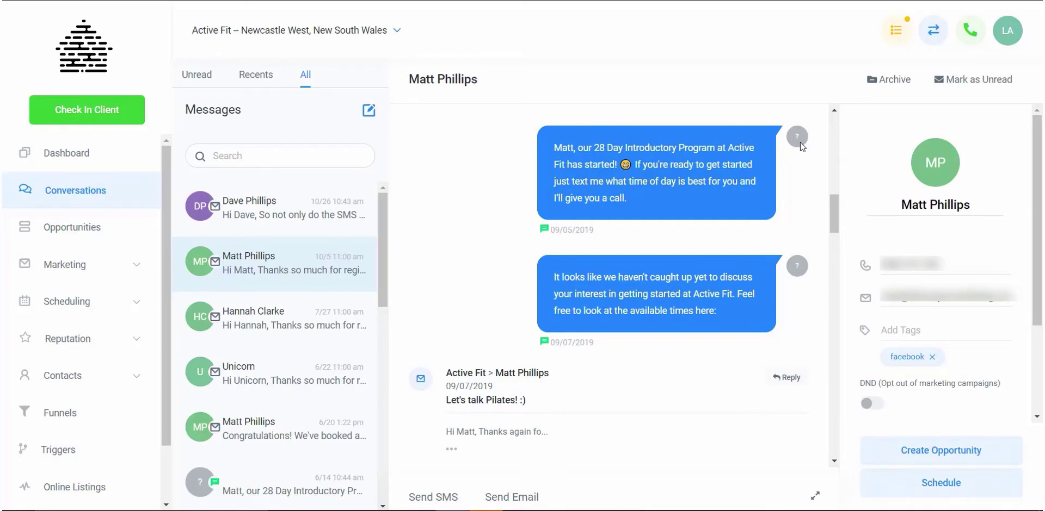
{"action": "scroll", "coordinate": [733, 201], "scroll_direction": "down", "scroll_amount": 15}
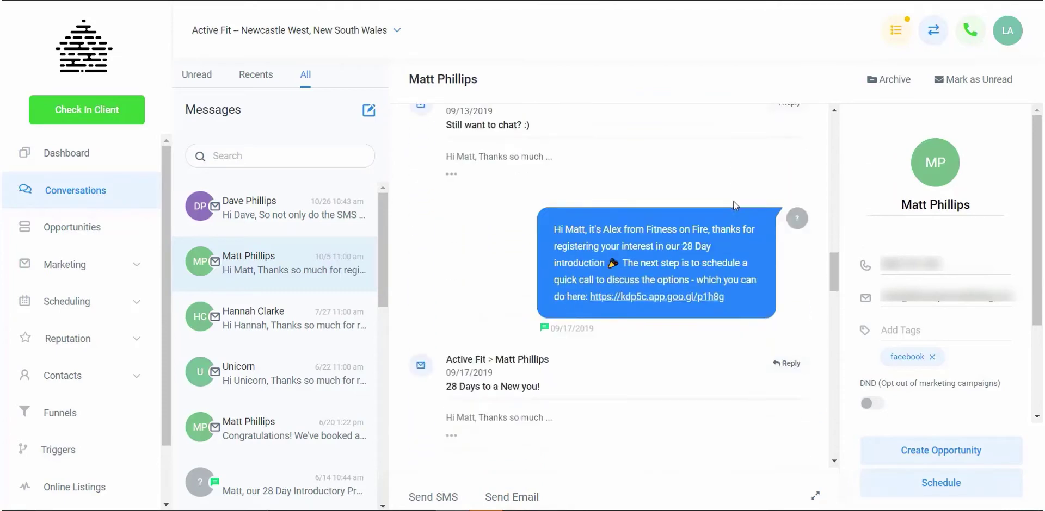
{"action": "scroll", "coordinate": [733, 203], "scroll_direction": "down", "scroll_amount": 15}
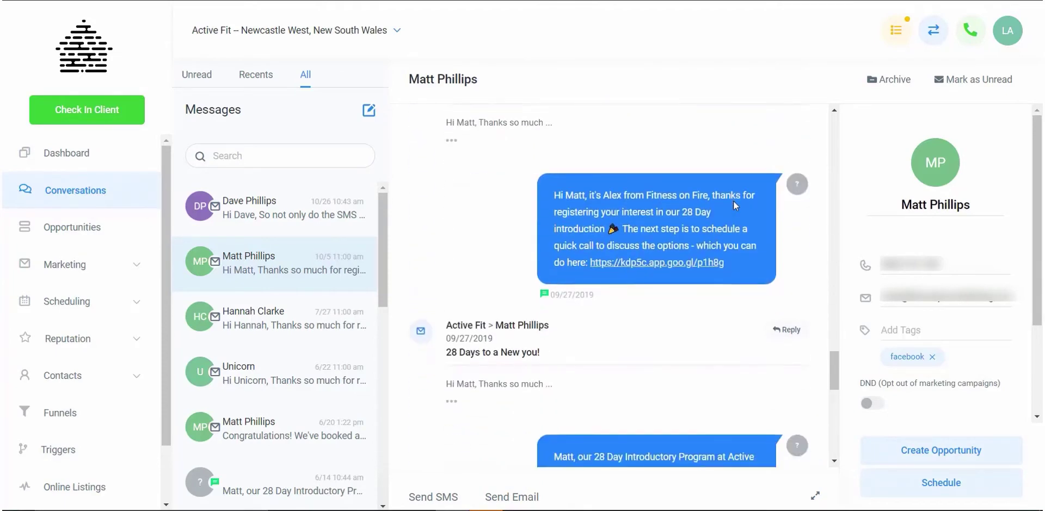
{"action": "scroll", "coordinate": [733, 203], "scroll_direction": "down", "scroll_amount": 5}
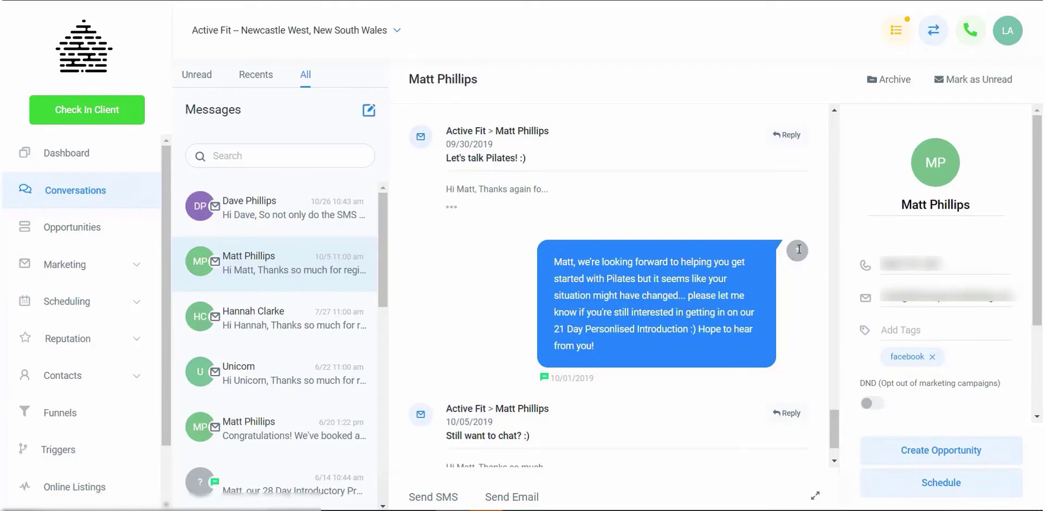
{"action": "scroll", "coordinate": [684, 279], "scroll_direction": "down", "scroll_amount": 2}
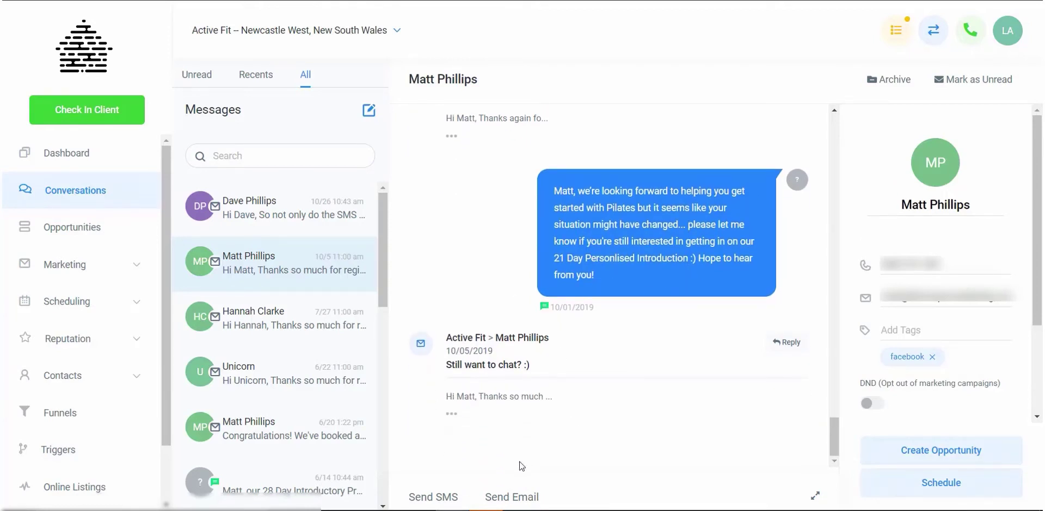
Draft an SMS reply with a grinning face emoji, the word "typing", a loudly crying face and a smiling emoji.
{"action": "left_click", "coordinate": [451, 495]}
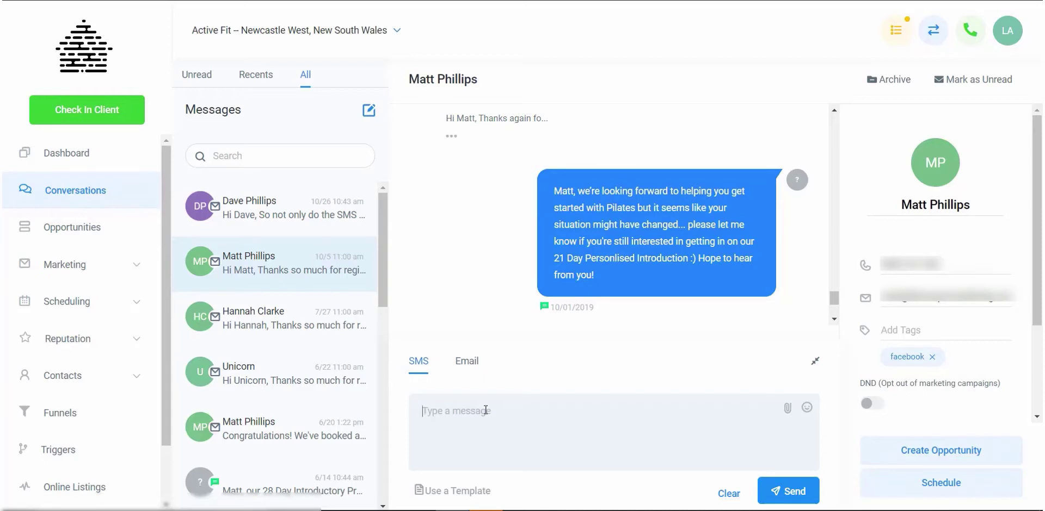
{"action": "left_click", "coordinate": [806, 409]}
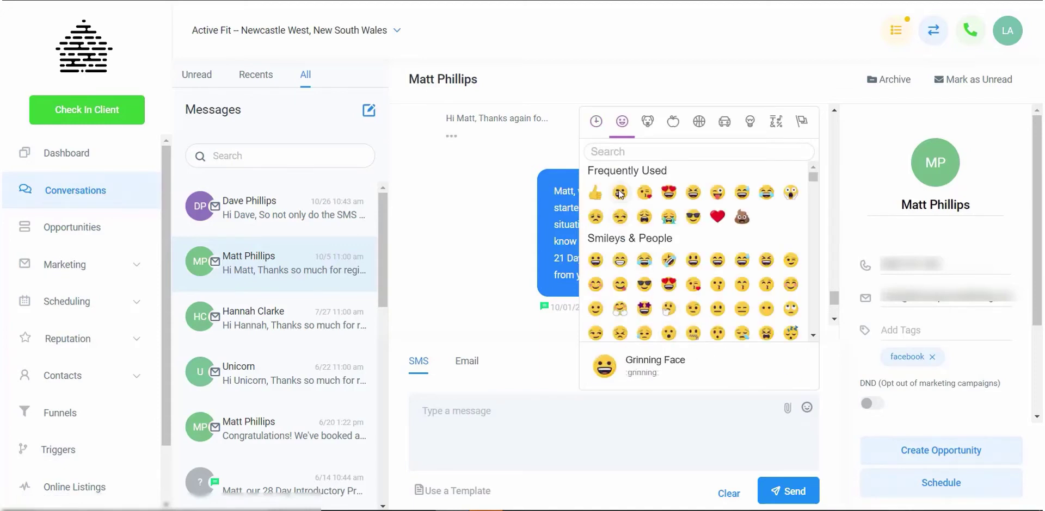
{"action": "left_click", "coordinate": [620, 194]}
{"action": "type", "text": "t"}
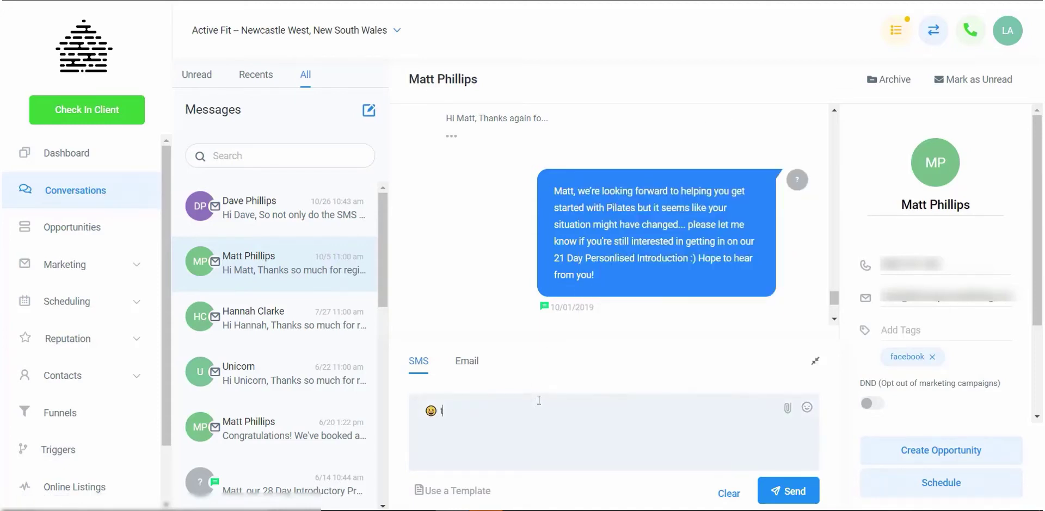
{"action": "type", "text": "yping"}
{"action": "left_click", "coordinate": [806, 409]}
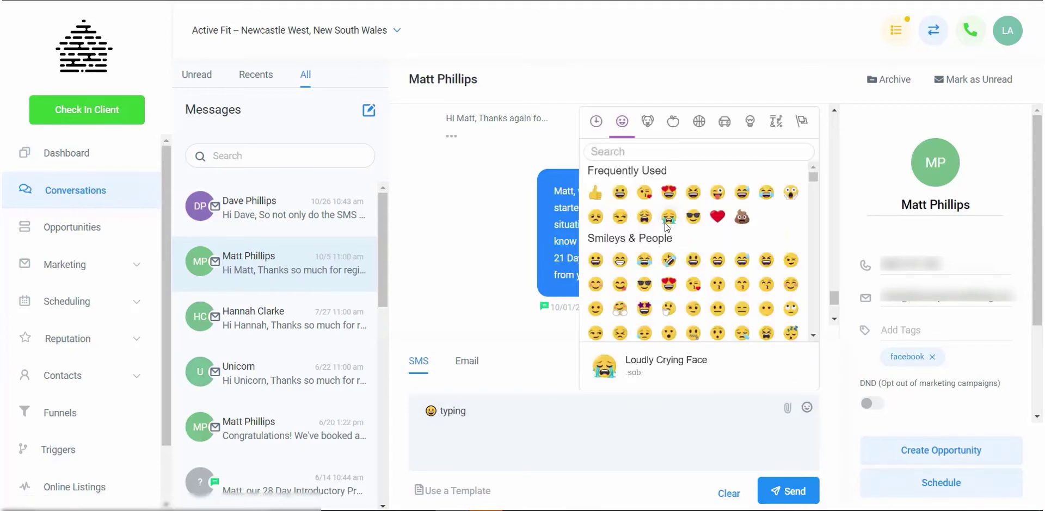
{"action": "left_click", "coordinate": [616, 262]}
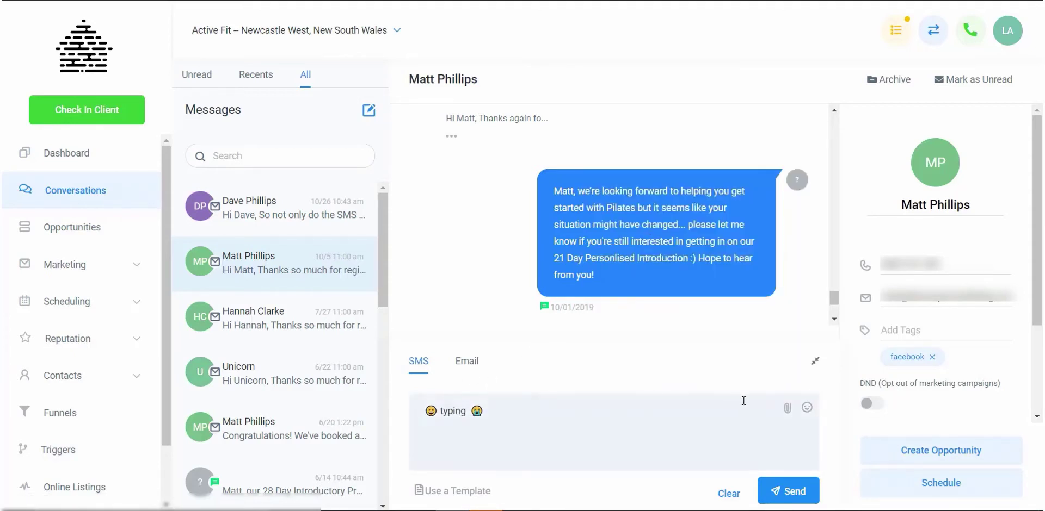
{"action": "left_click", "coordinate": [807, 408]}
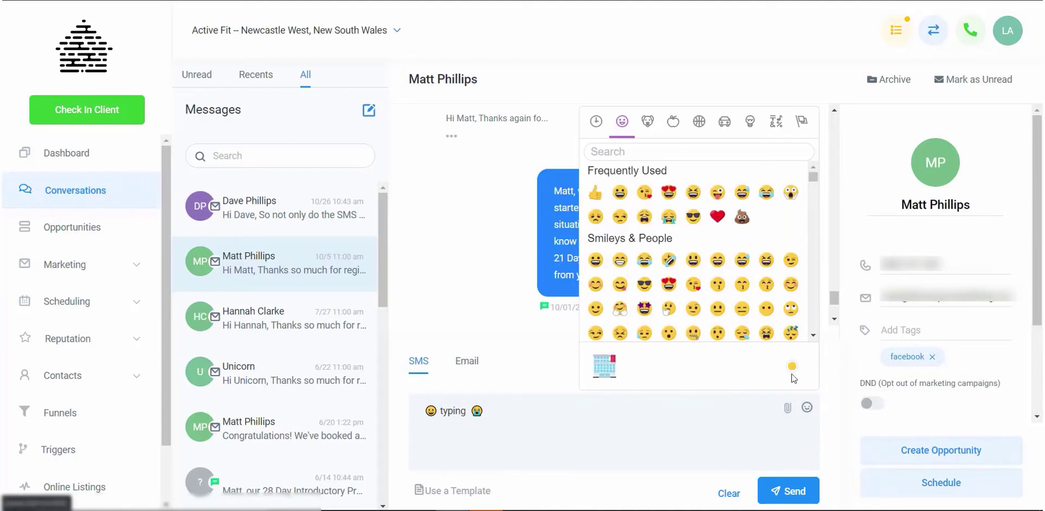
{"action": "left_click", "coordinate": [692, 260]}
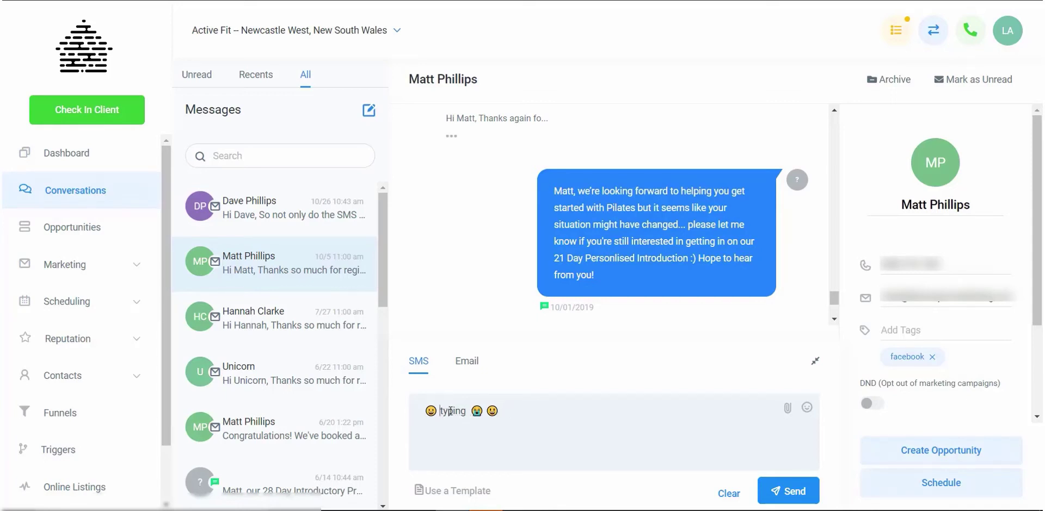
Insert another smiling emoji before "typing" in the SMS draft, and delete the whole message.
{"action": "left_click_drag", "start_coordinate": [439, 410], "coordinate": [540, 417]}
{"action": "key", "text": "ctrl+c"}
{"action": "key", "text": "BackSpace"}
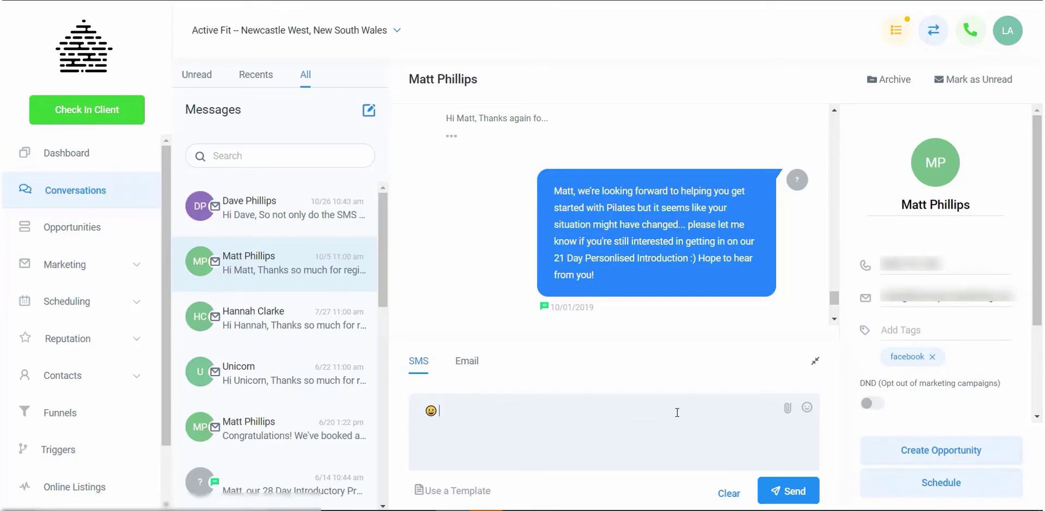
{"action": "left_click", "coordinate": [806, 408]}
{"action": "left_click", "coordinate": [717, 260]}
{"action": "key", "text": "ctrl+v"}
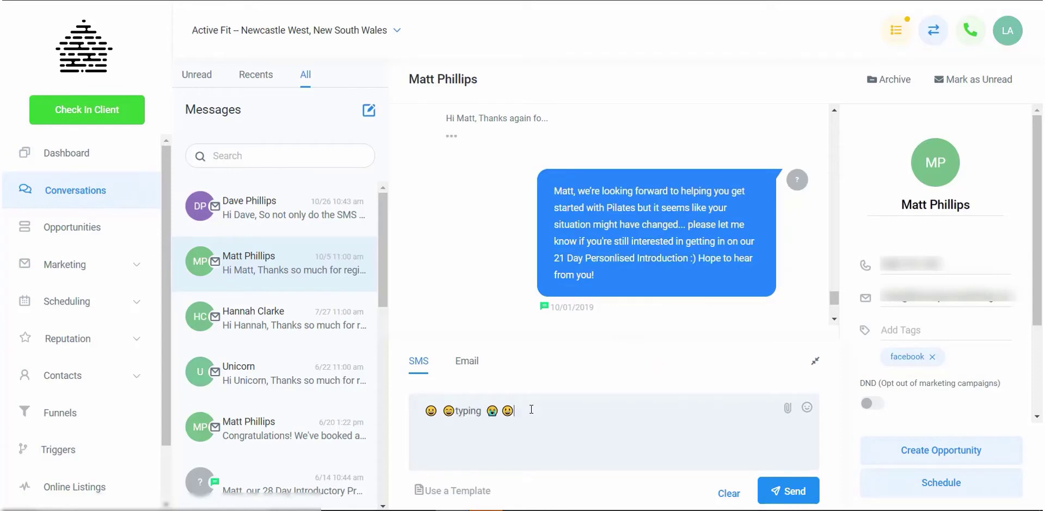
{"action": "left_click_drag", "start_coordinate": [550, 411], "coordinate": [424, 400]}
{"action": "key", "text": "BackSpace"}
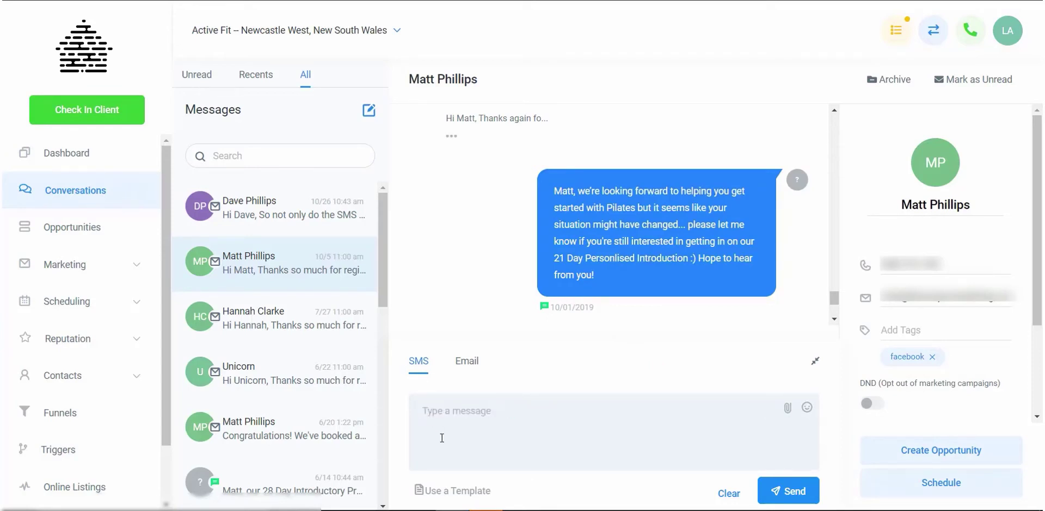
Insert the "Address" template into the SMS message.
{"action": "left_click", "coordinate": [448, 493]}
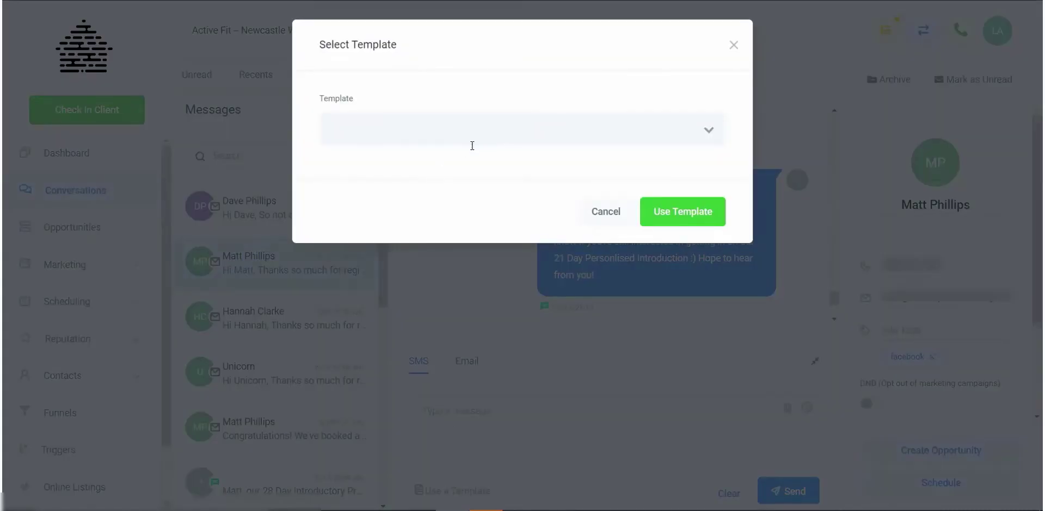
{"action": "left_click", "coordinate": [465, 137]}
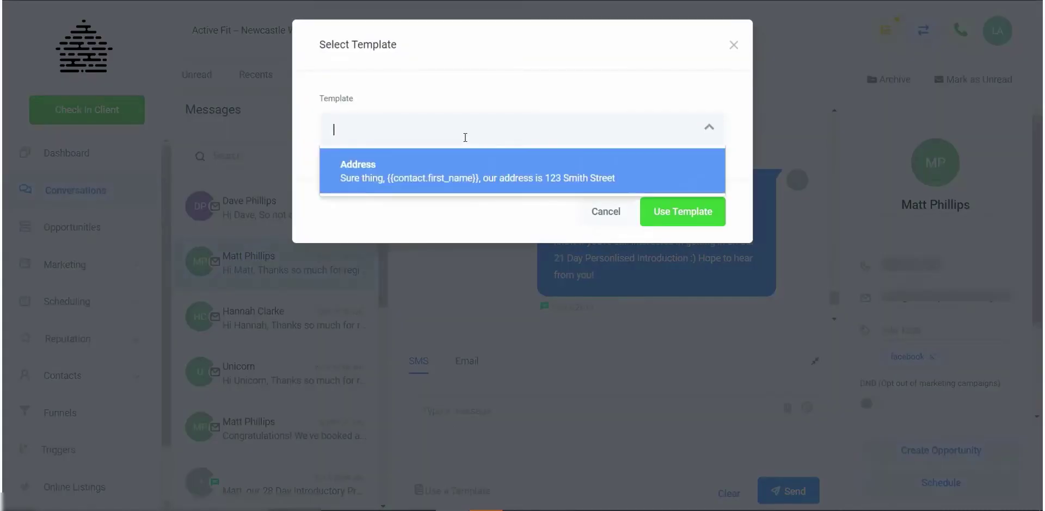
{"action": "left_click", "coordinate": [452, 178]}
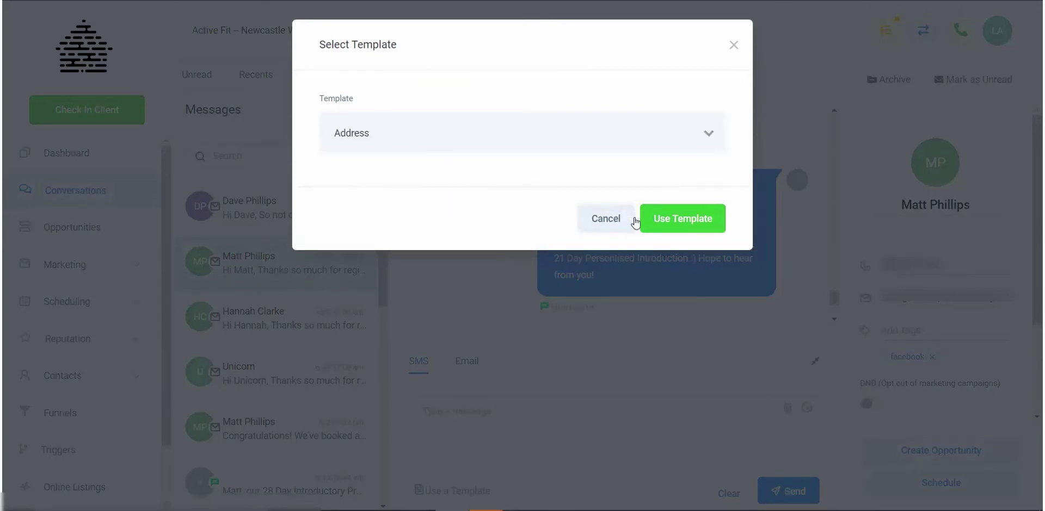
{"action": "left_click", "coordinate": [671, 225]}
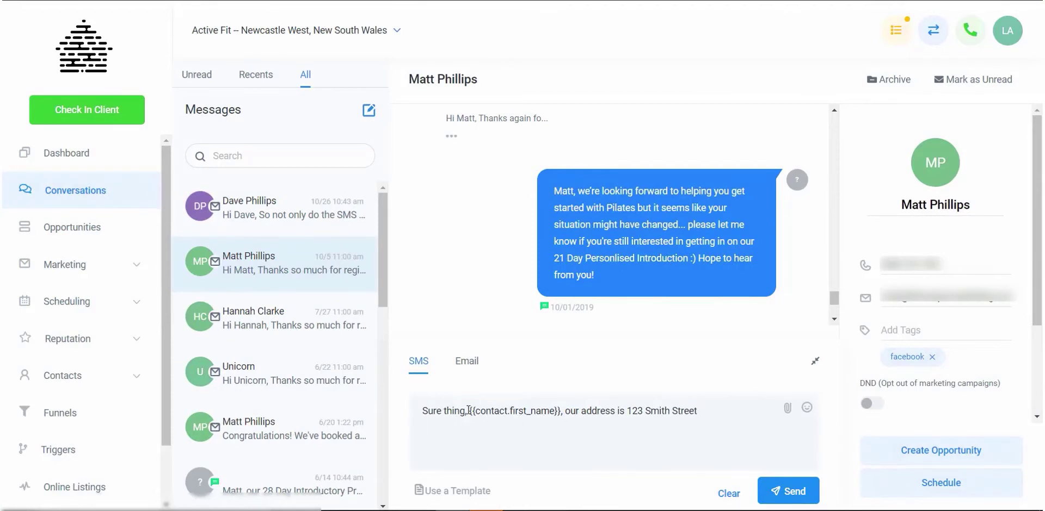
Delete the inserted template text from the SMS draft and switch the composer to email.
{"action": "left_click_drag", "start_coordinate": [471, 411], "coordinate": [568, 413]}
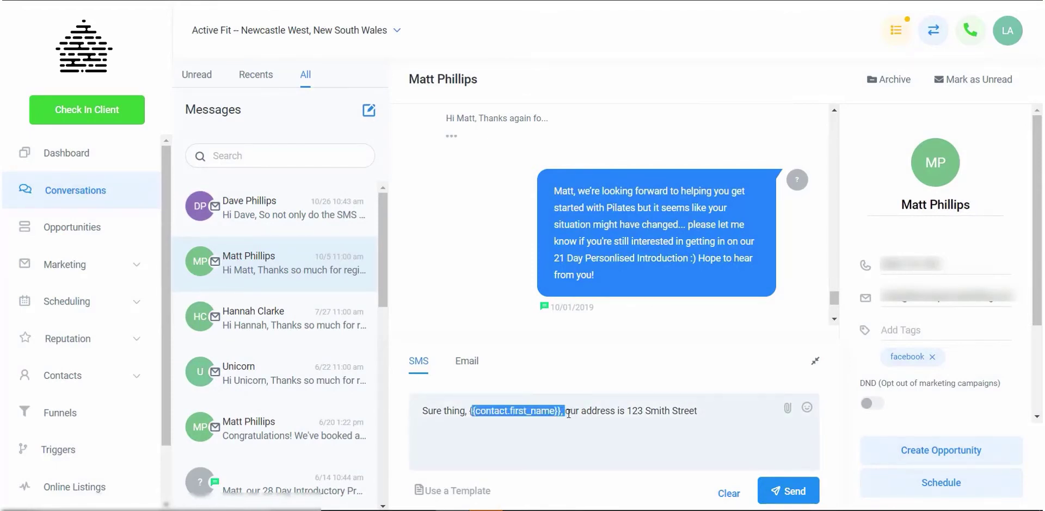
{"action": "left_click", "coordinate": [569, 414]}
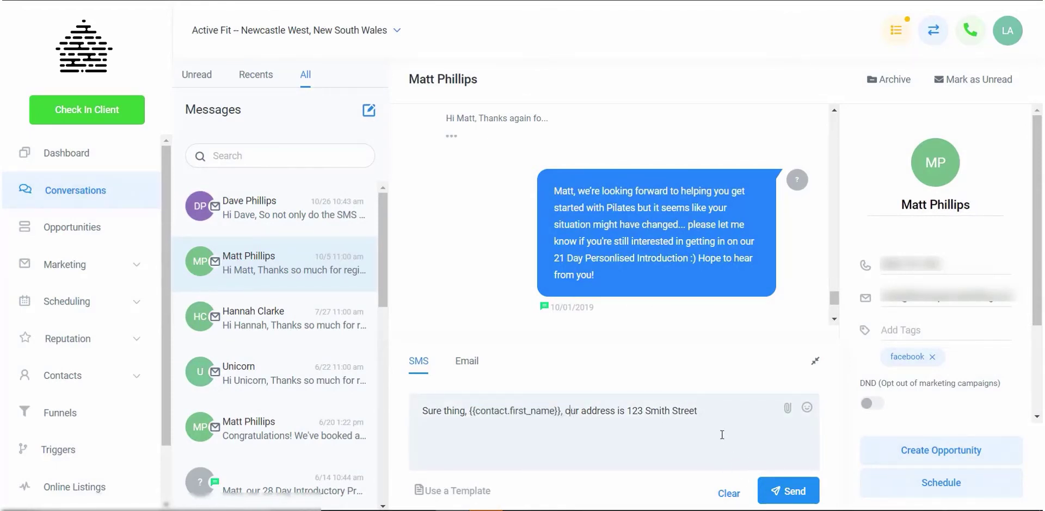
{"action": "left_click_drag", "start_coordinate": [698, 412], "coordinate": [384, 413]}
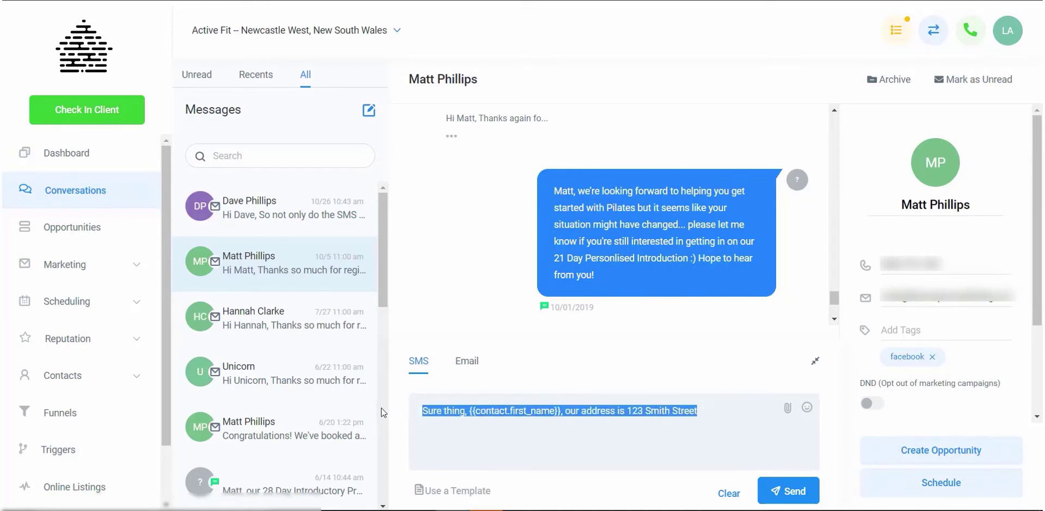
{"action": "key", "text": "BackSpace"}
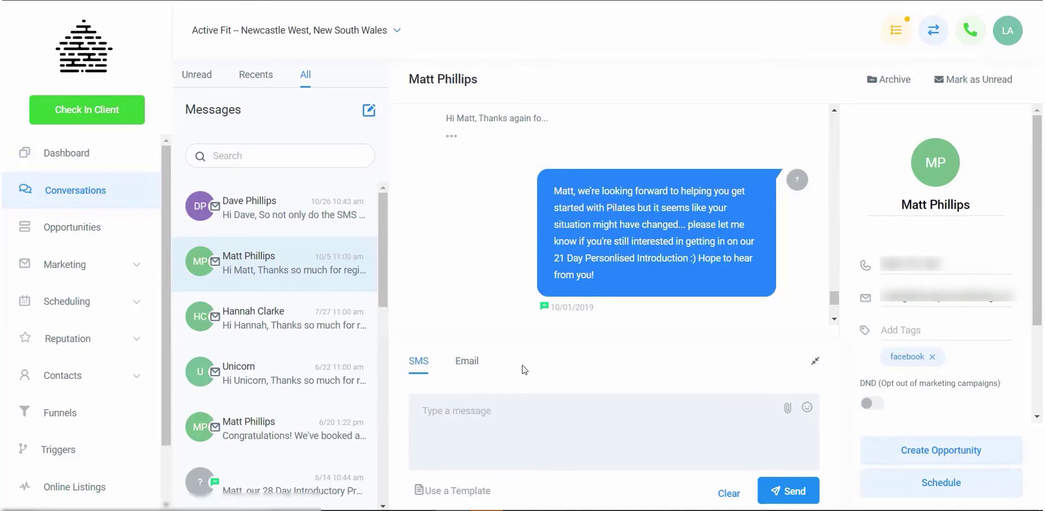
{"action": "left_click", "coordinate": [467, 362]}
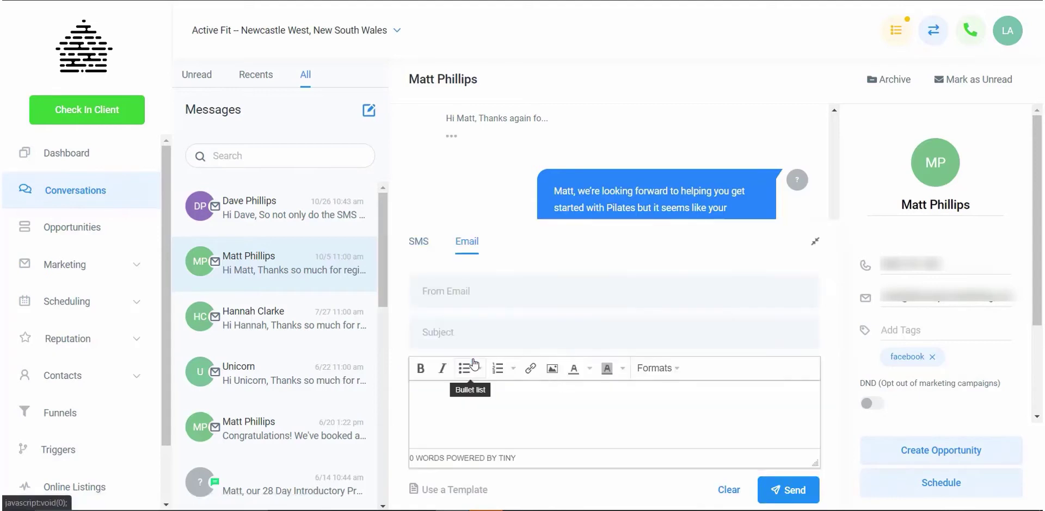
Look over the sender, subject and body fields of the email reply, return to SMS and collapse the composer.
{"action": "left_click", "coordinate": [492, 292]}
{"action": "left_click", "coordinate": [640, 335]}
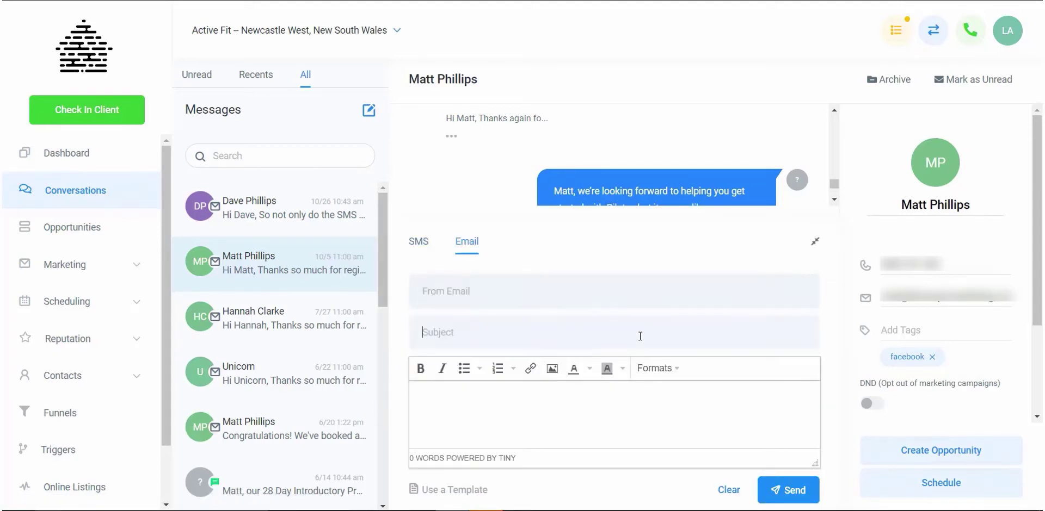
{"action": "left_click", "coordinate": [520, 412]}
{"action": "left_click", "coordinate": [417, 242]}
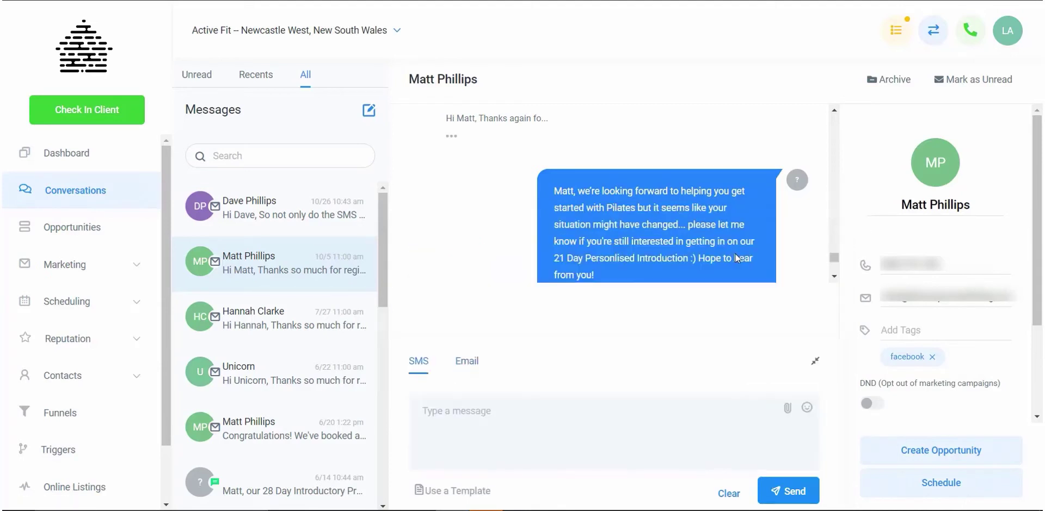
{"action": "left_click", "coordinate": [814, 362]}
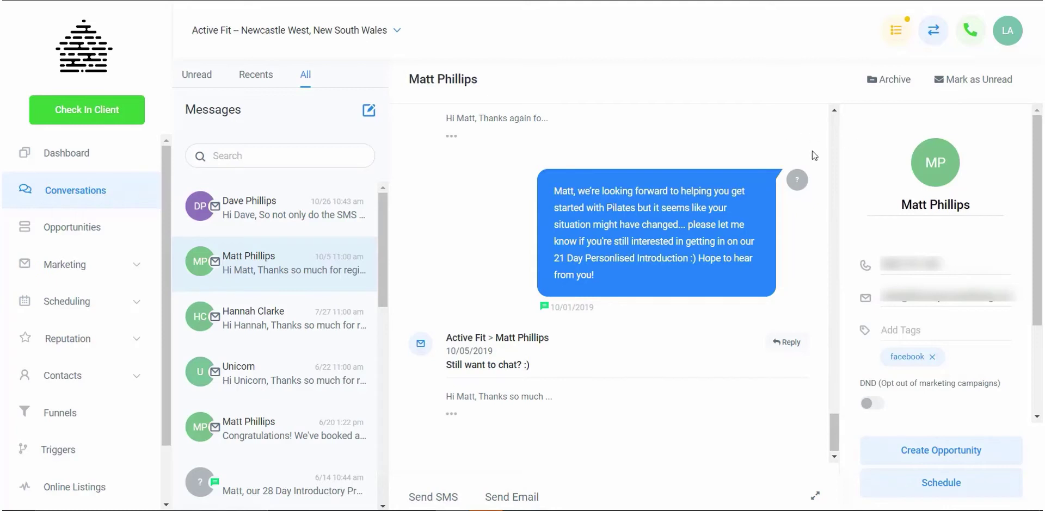
Add the existing "demo" tag and a newly created tag named "new tag" to the contact.
{"action": "scroll", "coordinate": [763, 188], "scroll_direction": "down", "scroll_amount": 1}
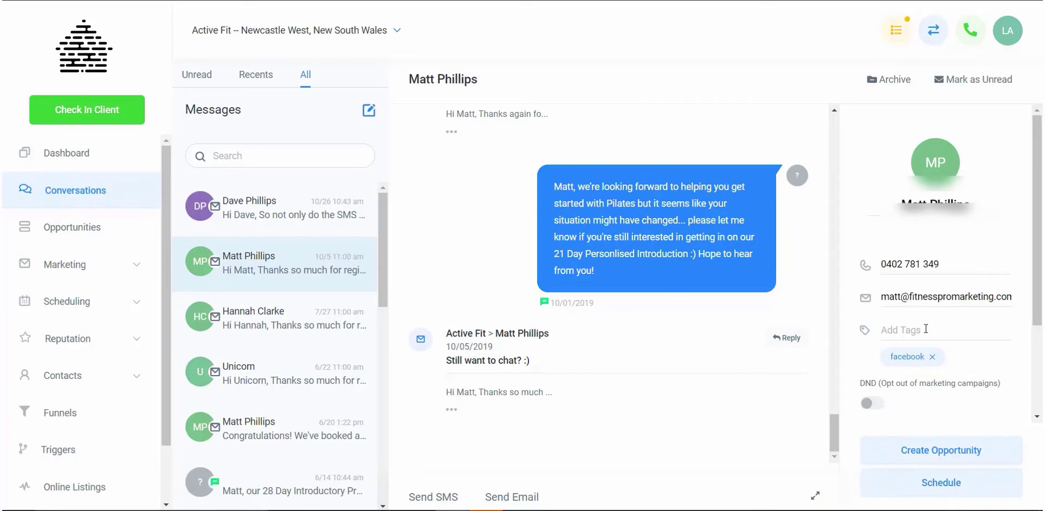
{"action": "scroll", "coordinate": [920, 283], "scroll_direction": "down", "scroll_amount": 2}
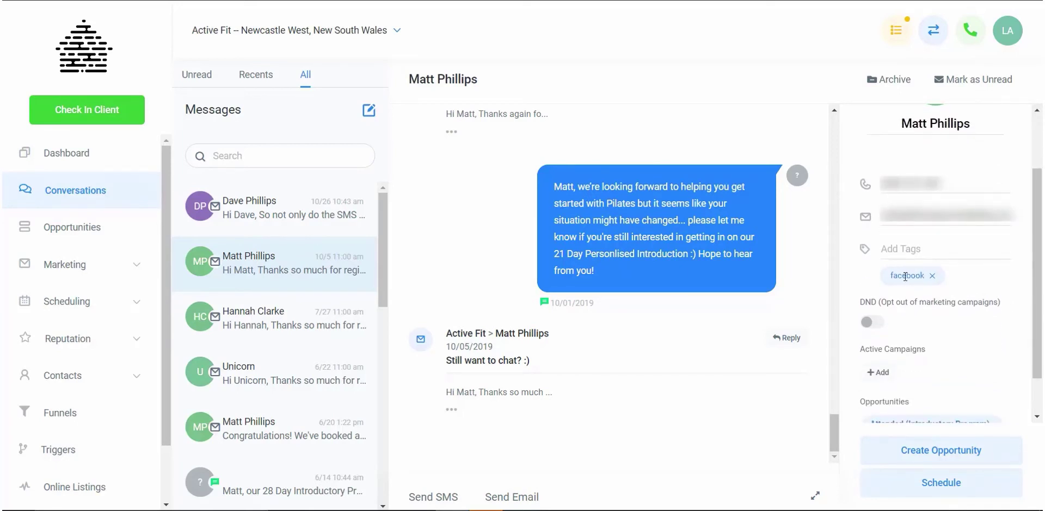
{"action": "left_click", "coordinate": [914, 249]}
{"action": "type", "text": "demo"}
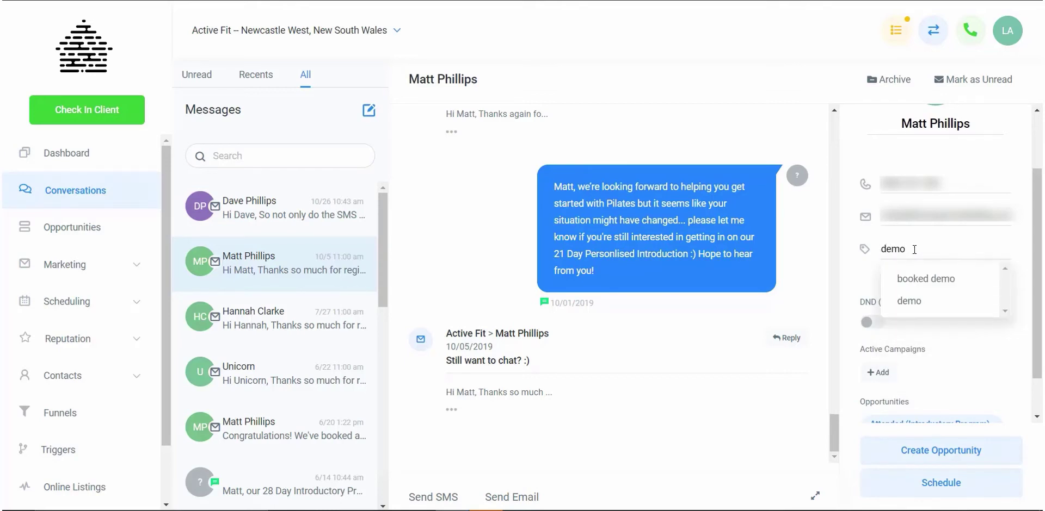
{"action": "key", "text": "BackSpace"}
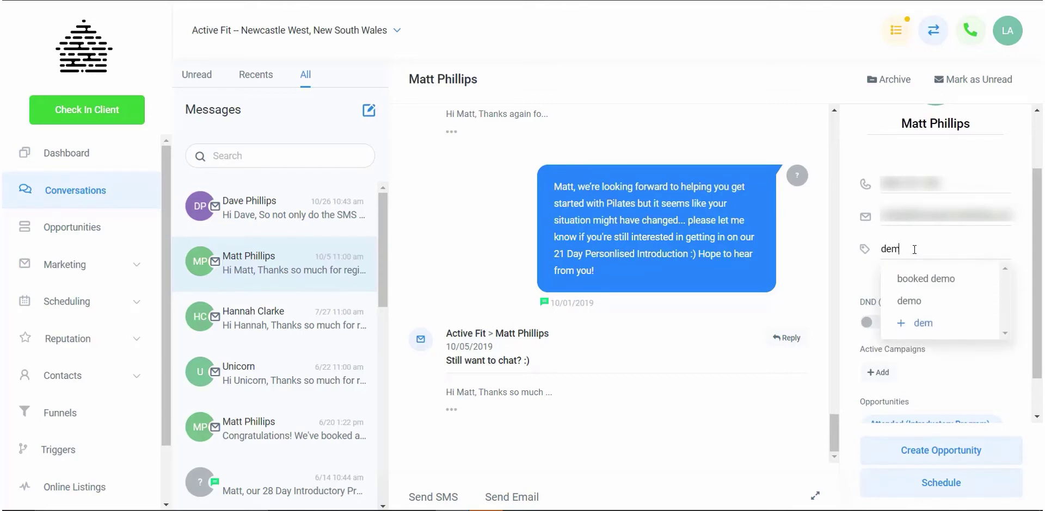
{"action": "type", "text": "o"}
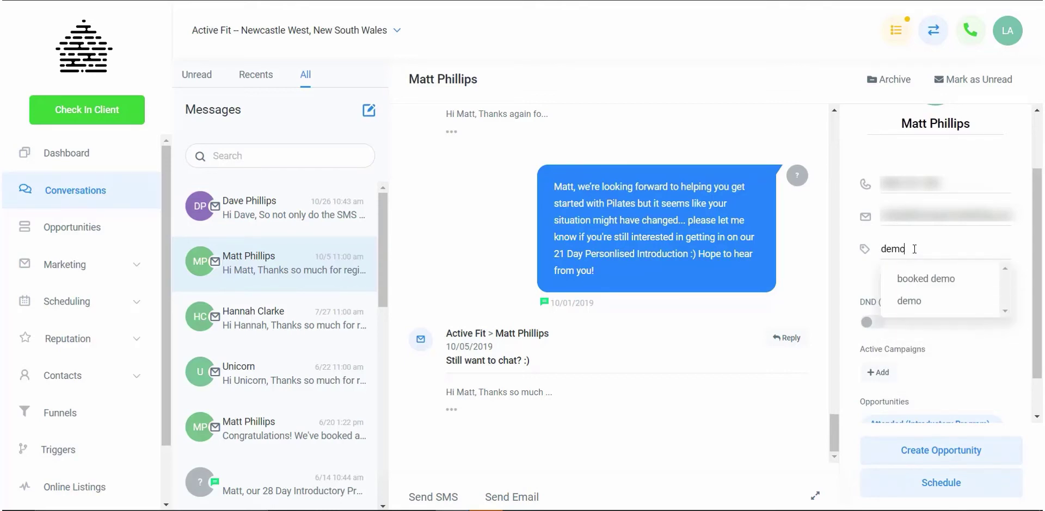
{"action": "left_click", "coordinate": [927, 305]}
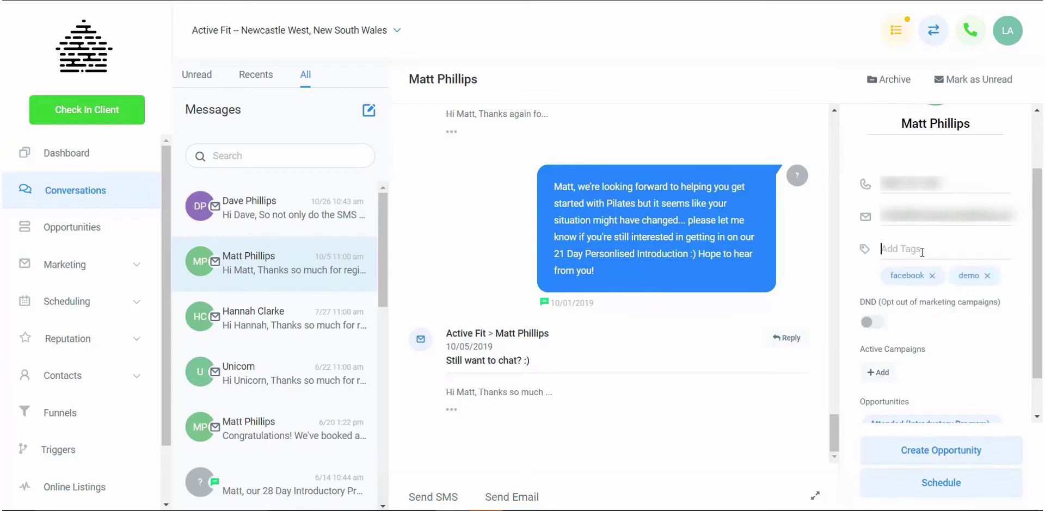
{"action": "type", "text": "new tag"}
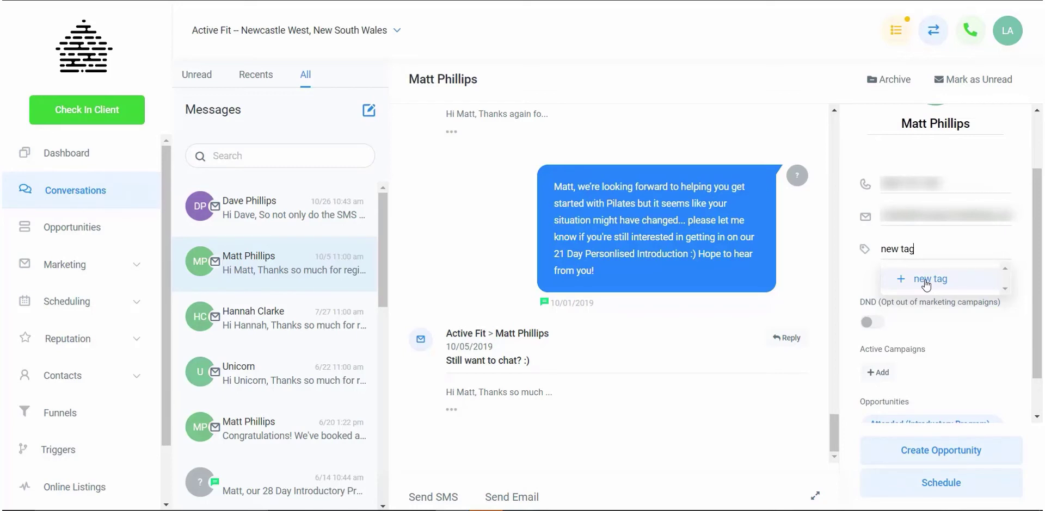
{"action": "left_click", "coordinate": [926, 281]}
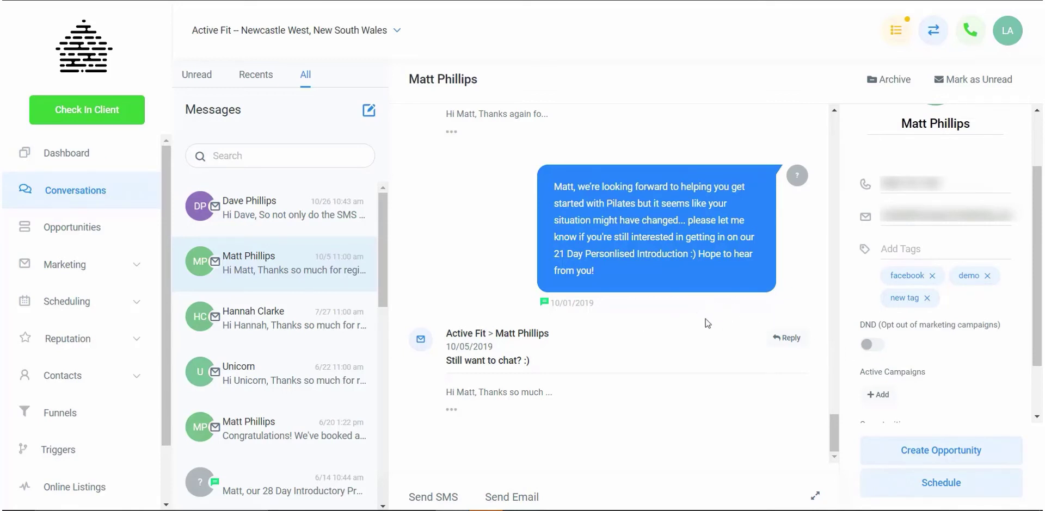
Turn on DND for the contact to opt them out of marketing campaigns.
{"action": "left_click", "coordinate": [874, 346]}
{"action": "scroll", "coordinate": [906, 347], "scroll_direction": "down", "scroll_amount": 1}
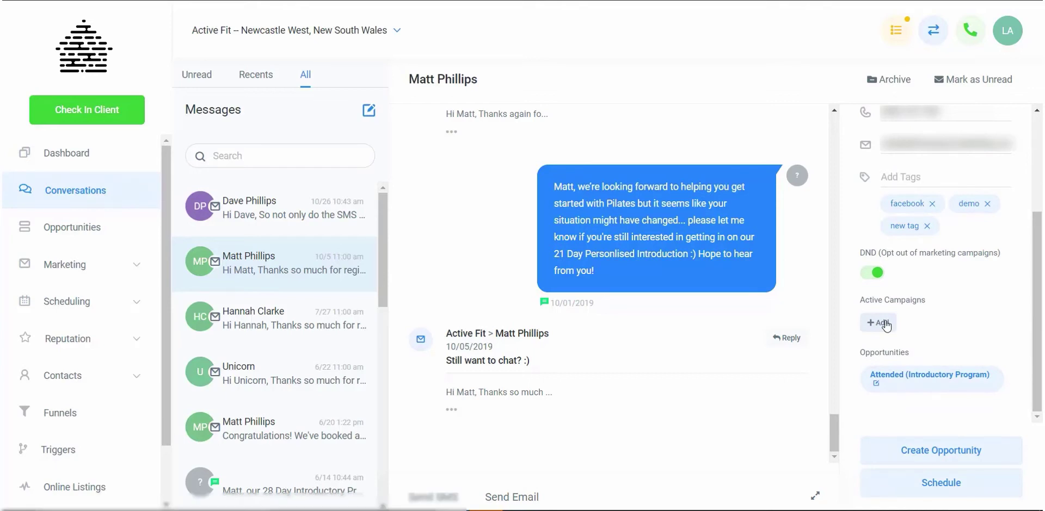
{"action": "left_click", "coordinate": [135, 268]}
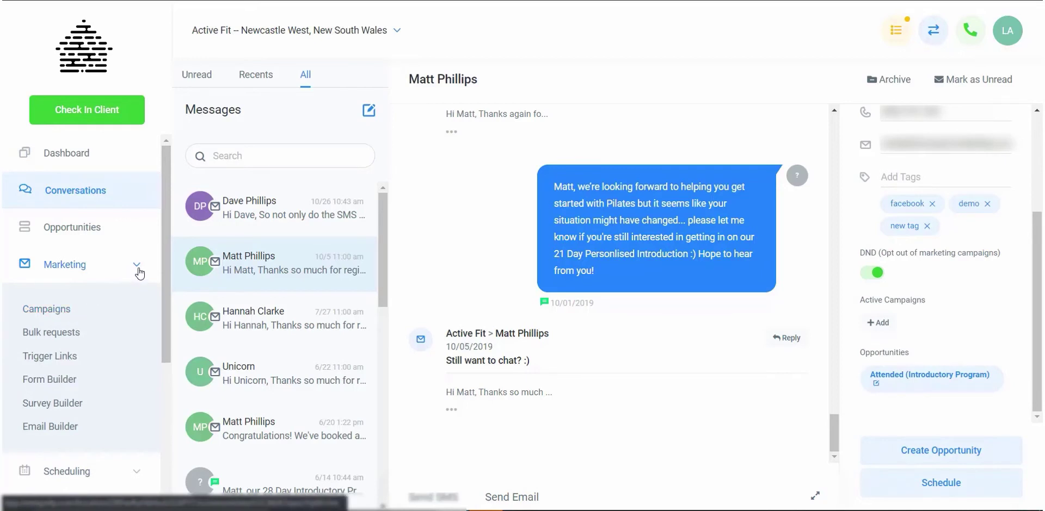
{"action": "left_click", "coordinate": [135, 265]}
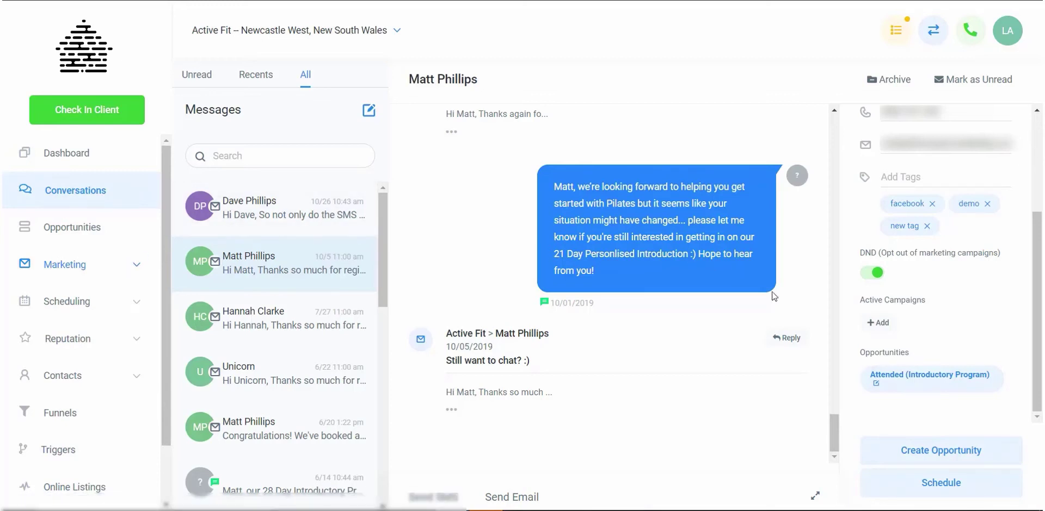
Start adding the contact to "Campaign Newsletter" and look at the date and time choices for the event start date.
{"action": "left_click", "coordinate": [884, 325]}
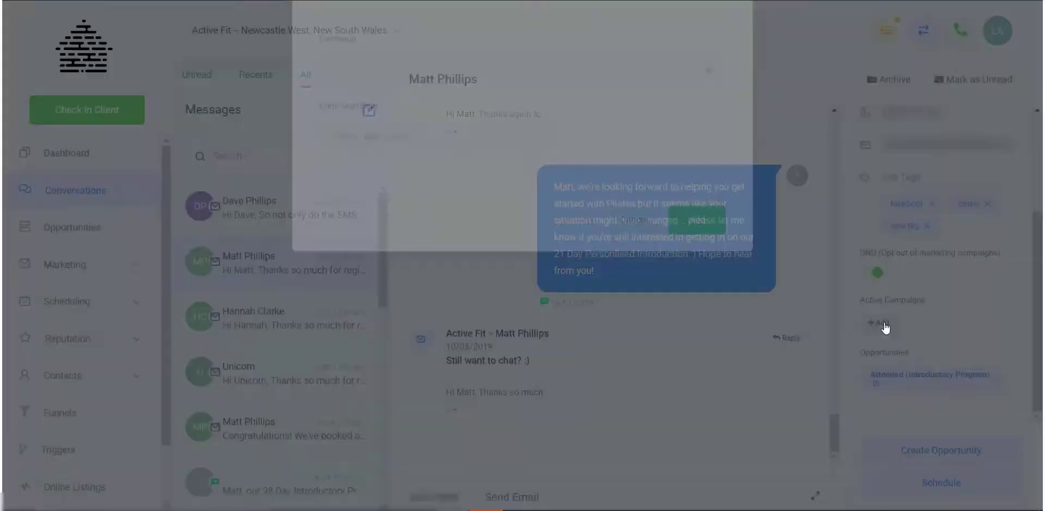
{"action": "left_click", "coordinate": [574, 132]}
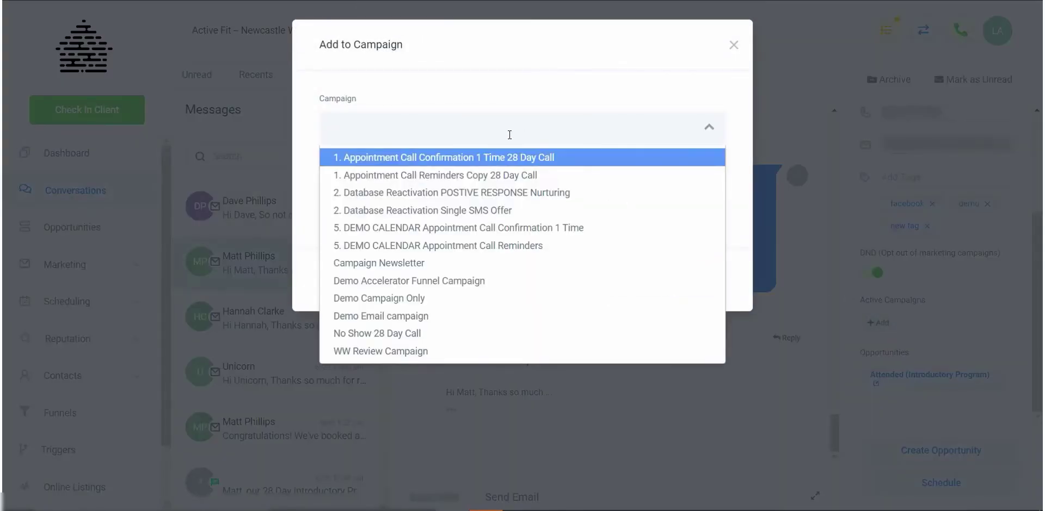
{"action": "left_click", "coordinate": [483, 264]}
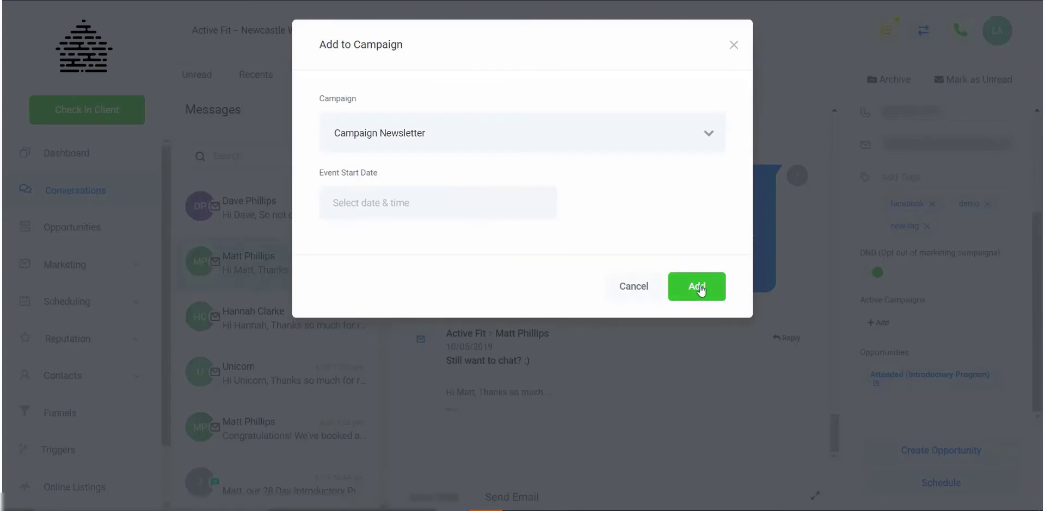
{"action": "left_click", "coordinate": [430, 207]}
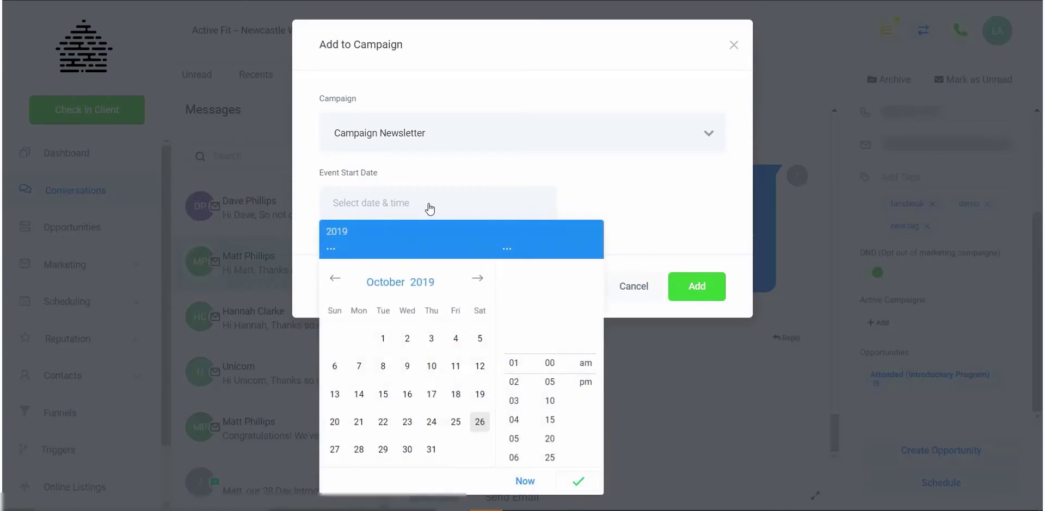
{"action": "left_click", "coordinate": [629, 198]}
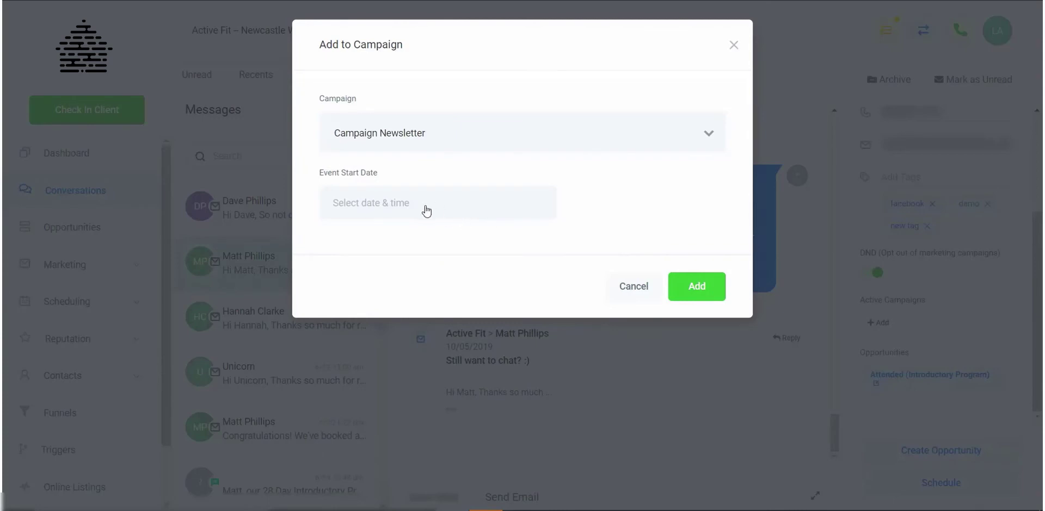
Change the campaign to "1. Appointment Call Reminders Copy 28 Day Call" and cancel adding the contact.
{"action": "left_click", "coordinate": [617, 131]}
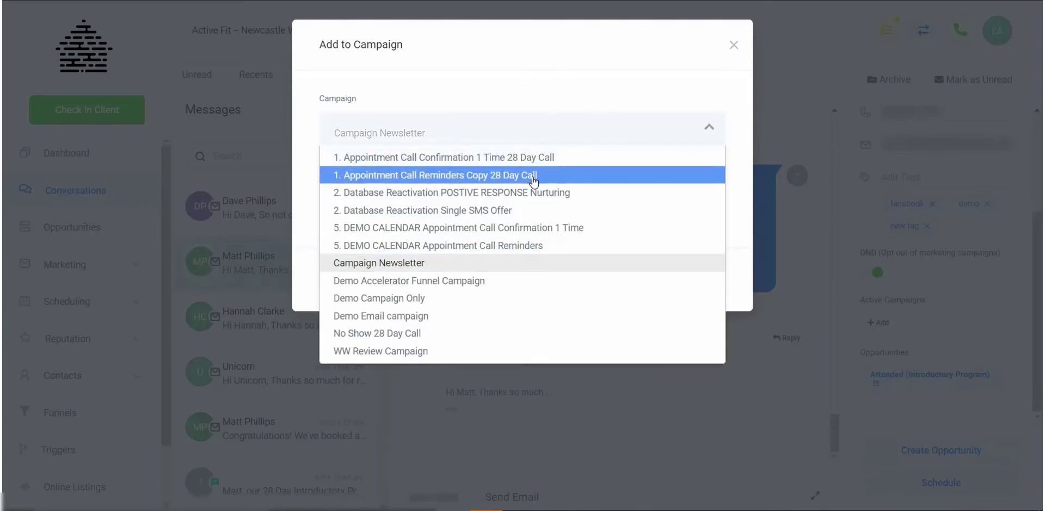
{"action": "left_click", "coordinate": [533, 176]}
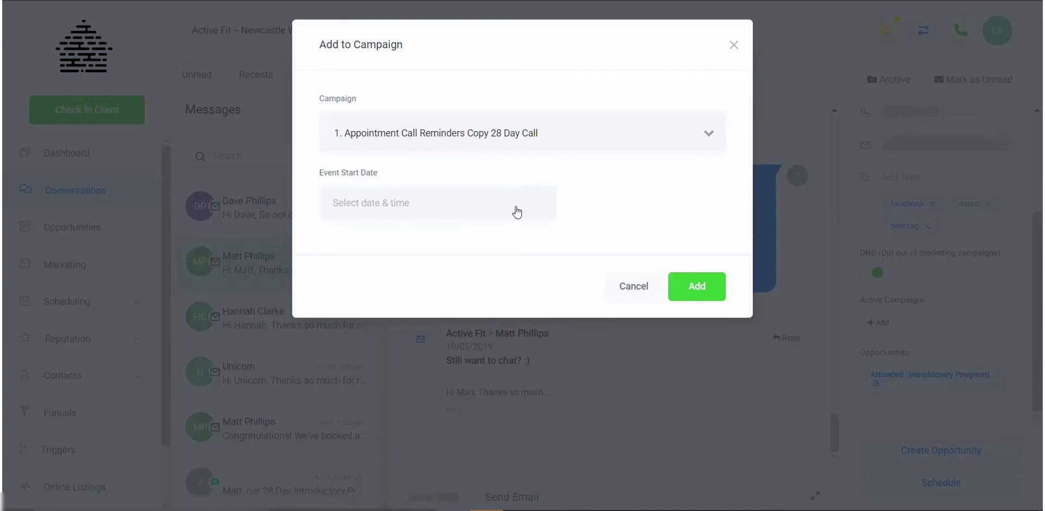
{"action": "left_click", "coordinate": [637, 292]}
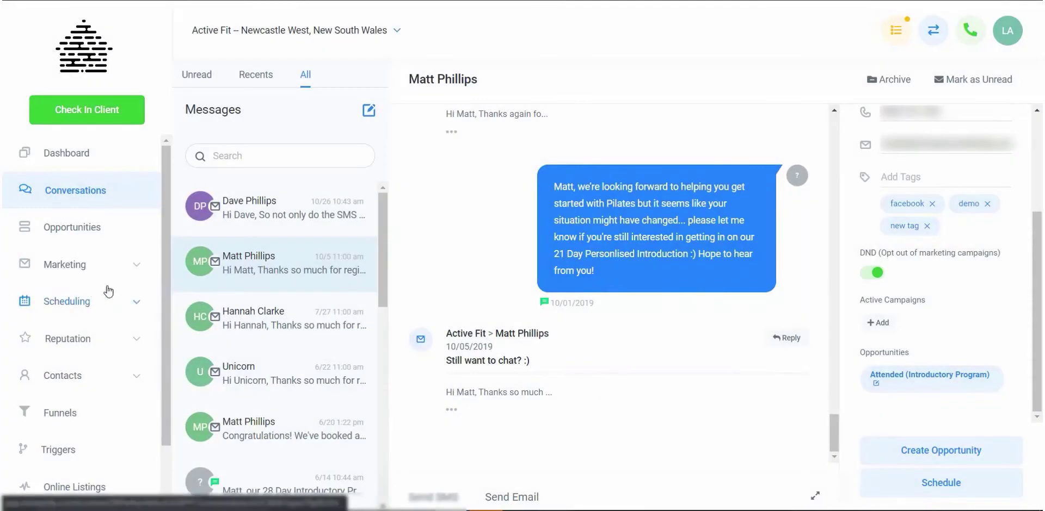
Open the marketing campaign "1. Appointment Call Reminders Copy 28 Day Call" and examine its SMS reminders and their send times.
{"action": "left_click", "coordinate": [71, 266]}
{"action": "left_click", "coordinate": [66, 312]}
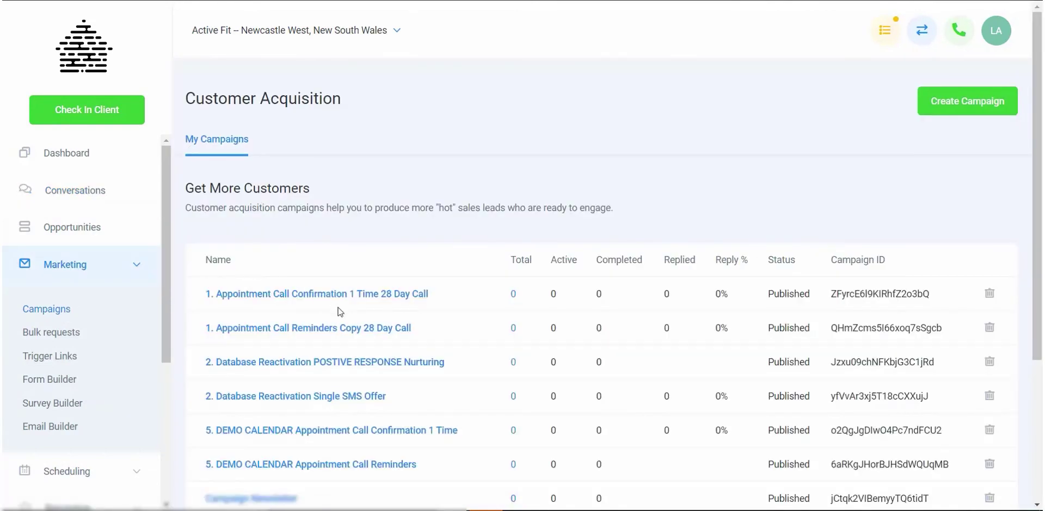
{"action": "left_click", "coordinate": [326, 328]}
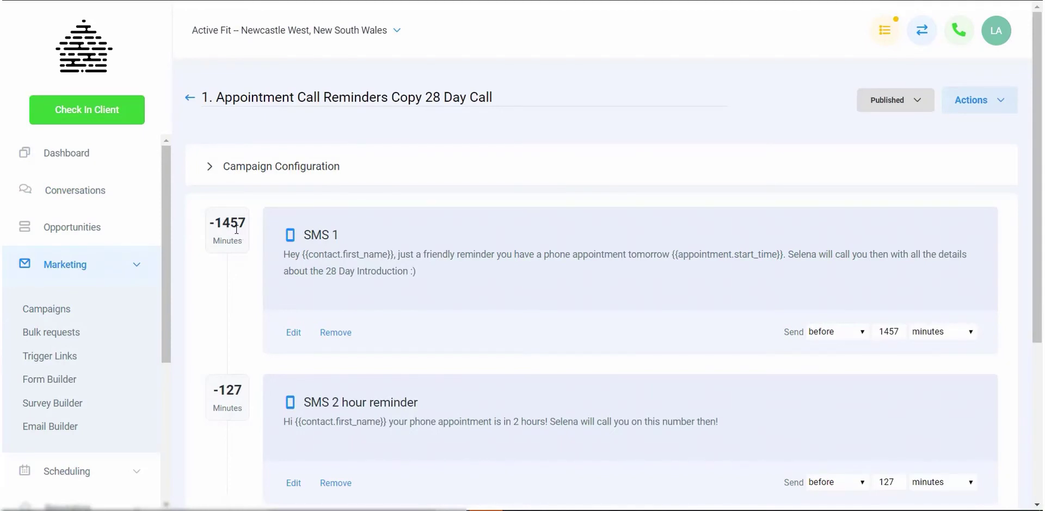
{"action": "scroll", "coordinate": [236, 229], "scroll_direction": "down", "scroll_amount": 2}
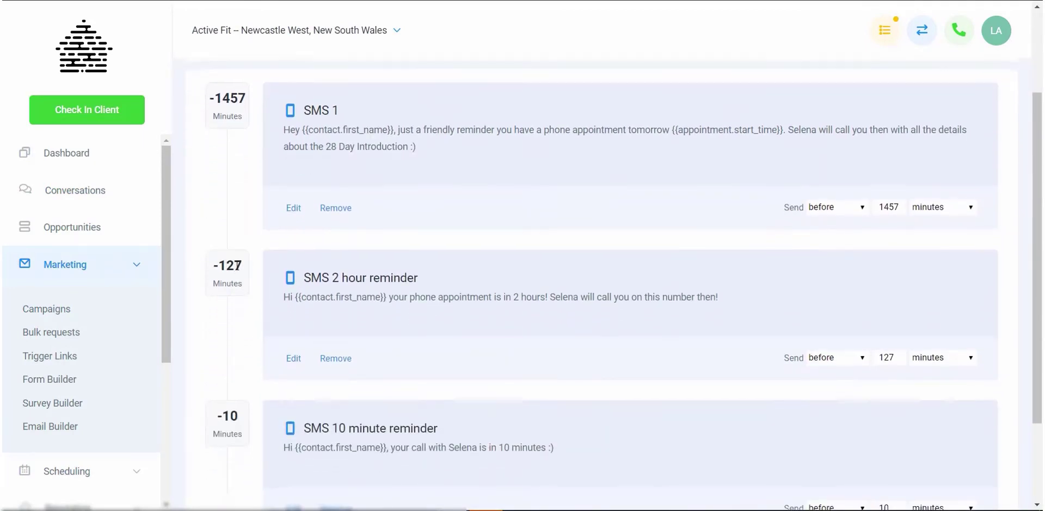
{"action": "scroll", "coordinate": [227, 296], "scroll_direction": "down", "scroll_amount": 2}
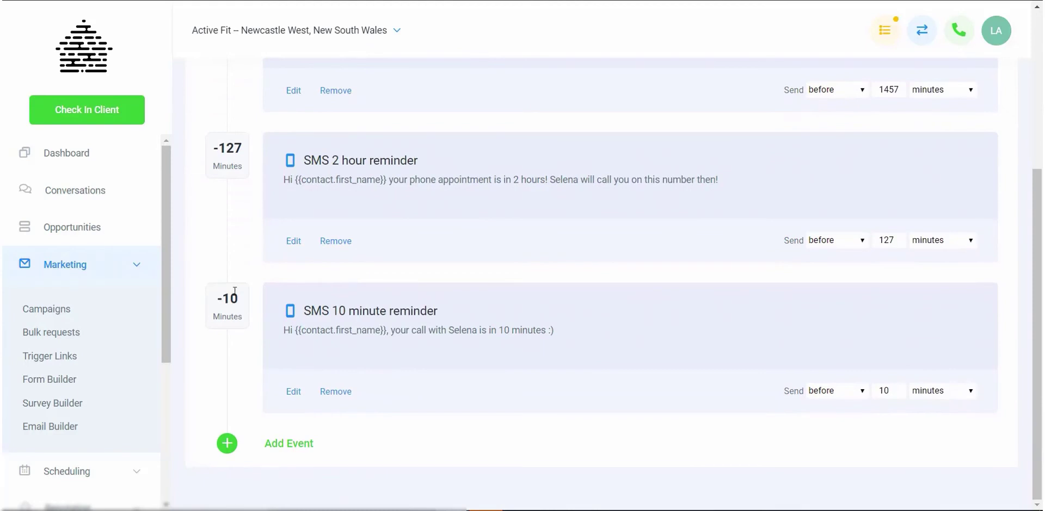
{"action": "scroll", "coordinate": [236, 296], "scroll_direction": "up", "scroll_amount": 5}
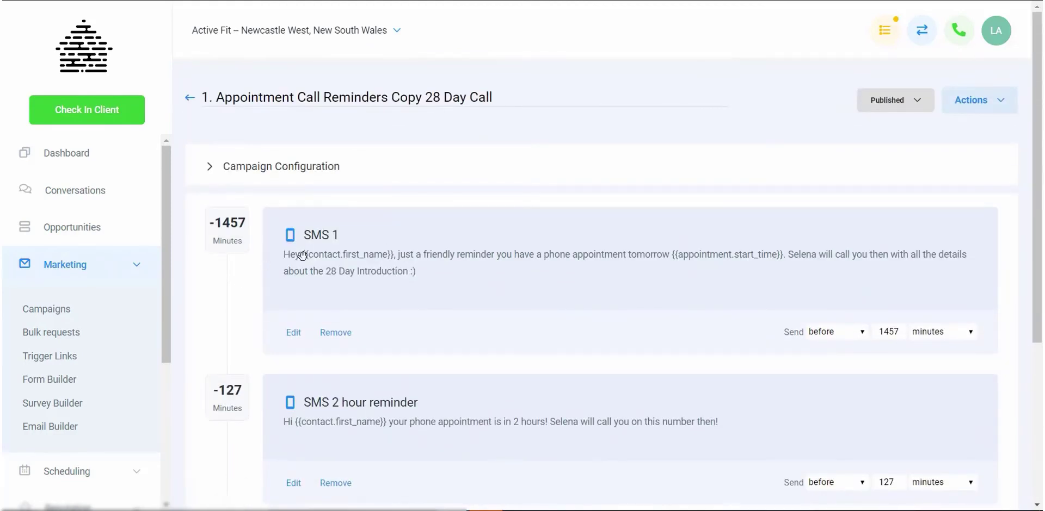
{"action": "scroll", "coordinate": [234, 286], "scroll_direction": "down", "scroll_amount": 3}
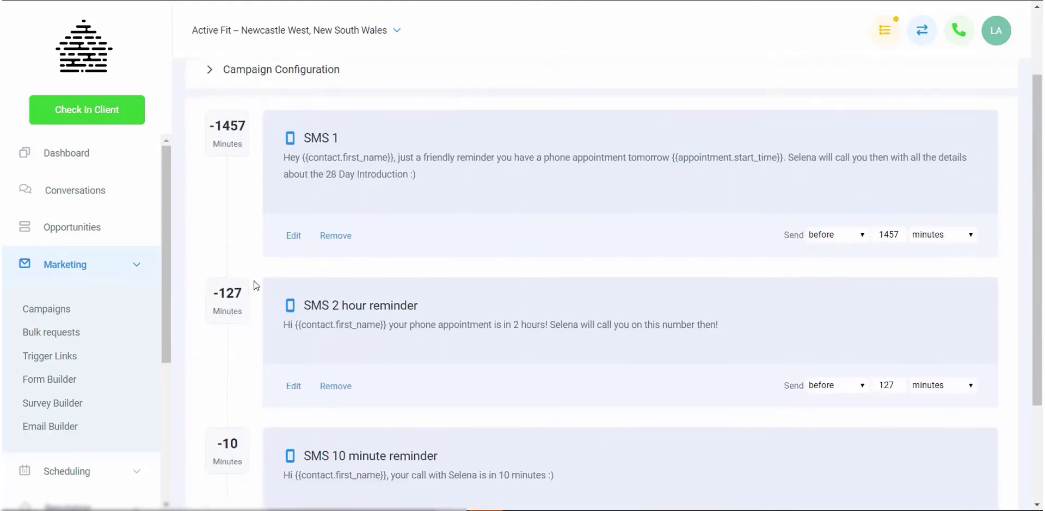
{"action": "scroll", "coordinate": [258, 312], "scroll_direction": "up", "scroll_amount": 3}
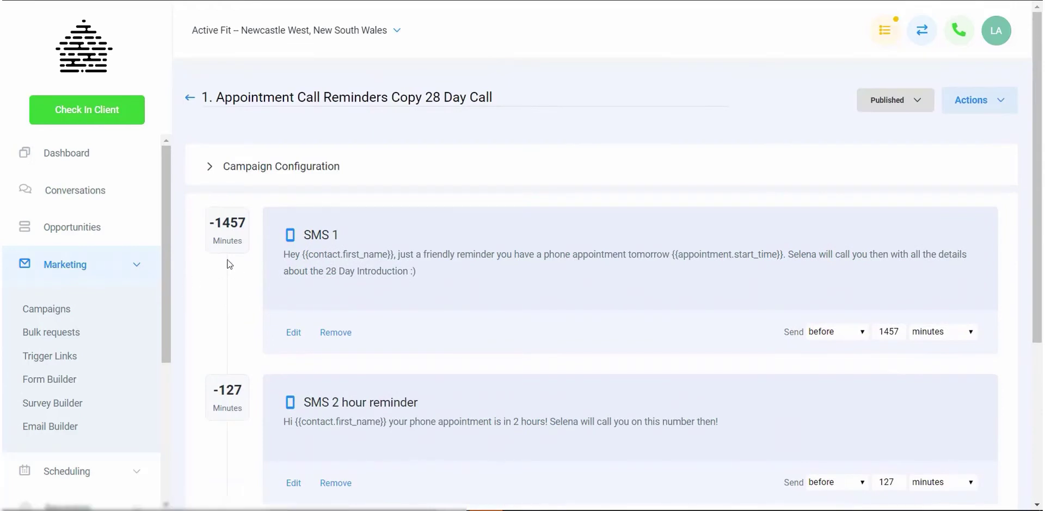
Return to Conversations and open the contact's conversation at the head of the recent messages.
{"action": "left_click", "coordinate": [58, 313]}
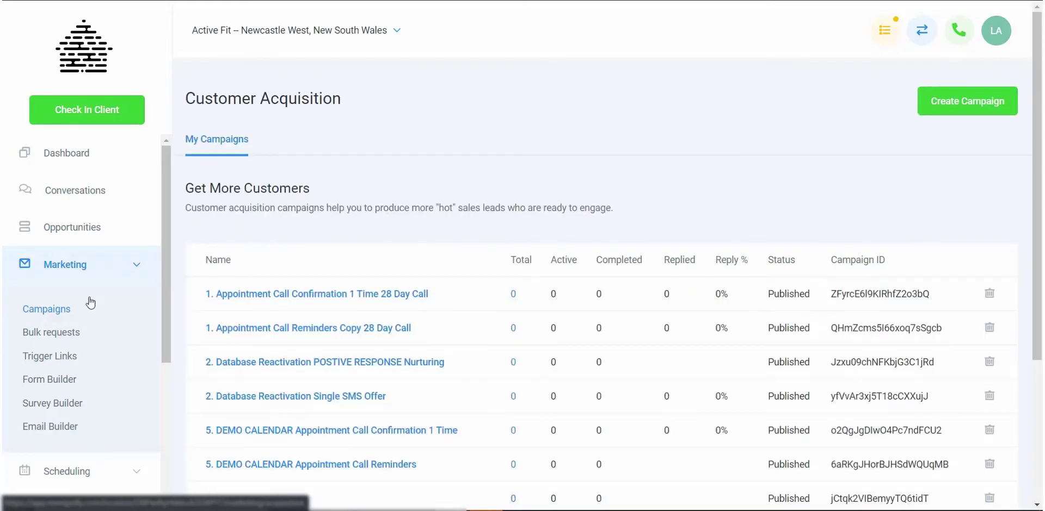
{"action": "left_click", "coordinate": [81, 192]}
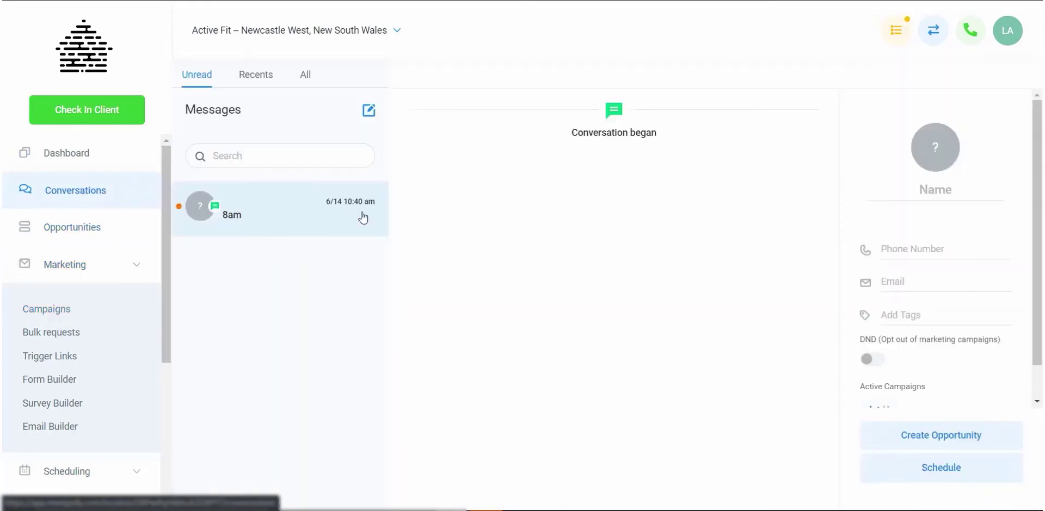
{"action": "left_click", "coordinate": [292, 234]}
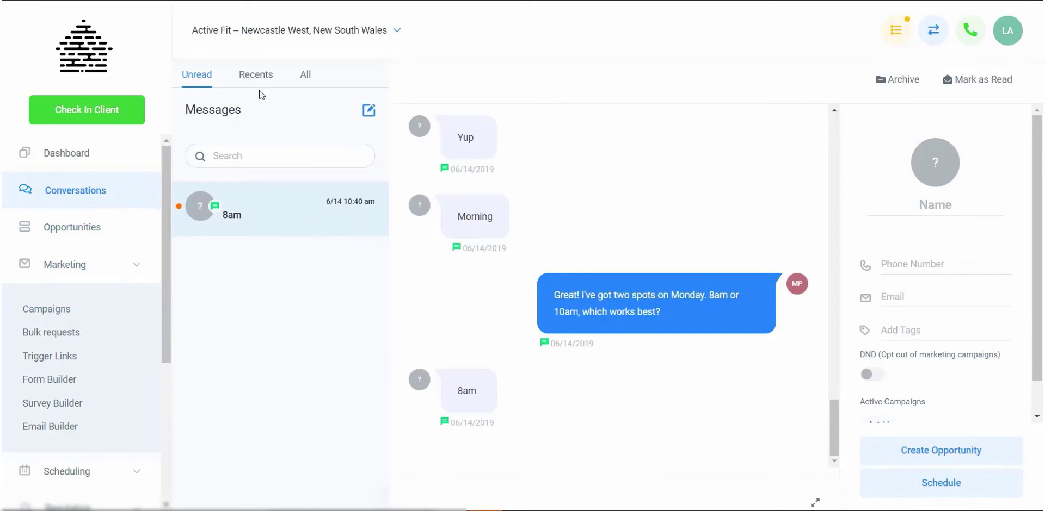
{"action": "left_click", "coordinate": [256, 76]}
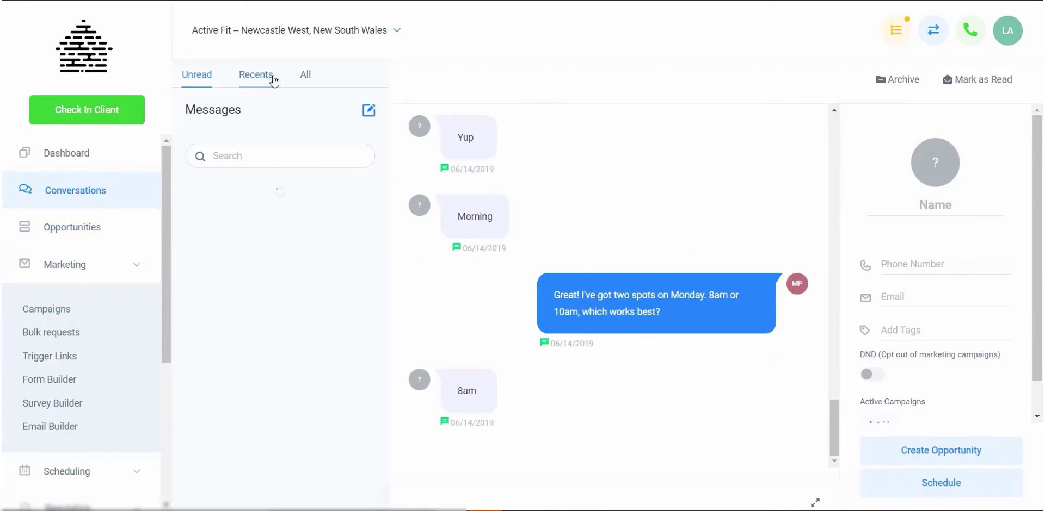
{"action": "left_click", "coordinate": [273, 217]}
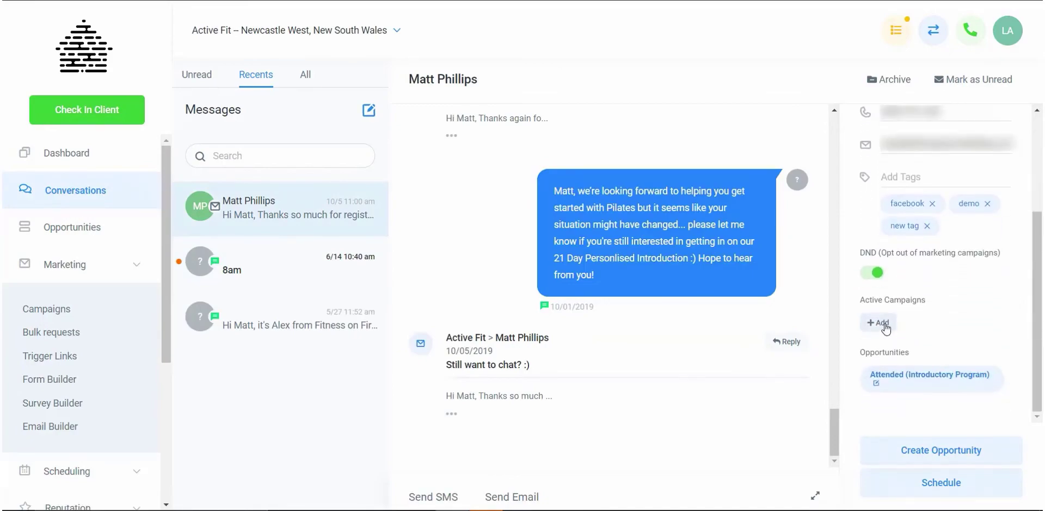
Start adding the contact to "Campaign Newsletter" with the event start date Thu, Oct 31, 2019 7:00 PM.
{"action": "left_click", "coordinate": [880, 323]}
{"action": "left_click", "coordinate": [482, 141]}
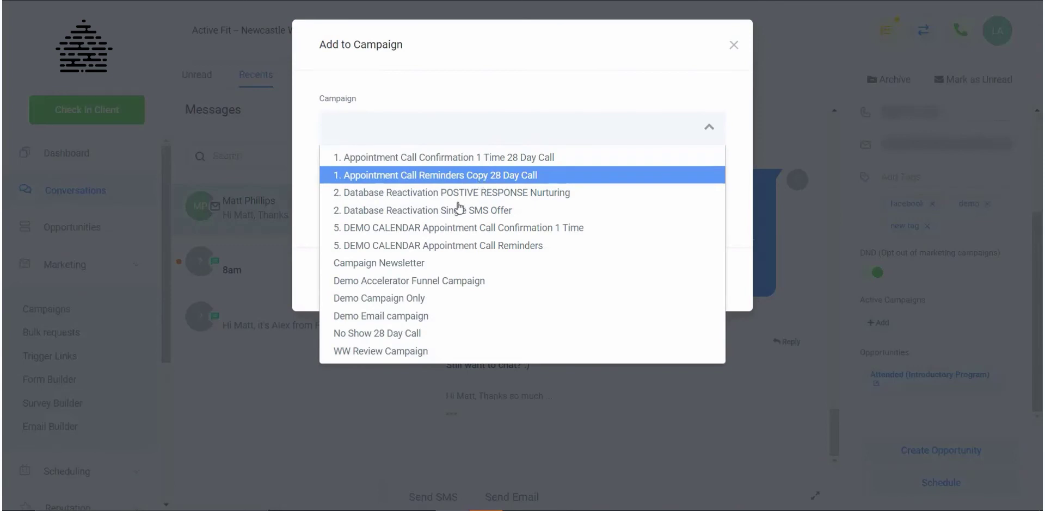
{"action": "left_click", "coordinate": [448, 264]}
{"action": "left_click", "coordinate": [437, 210]}
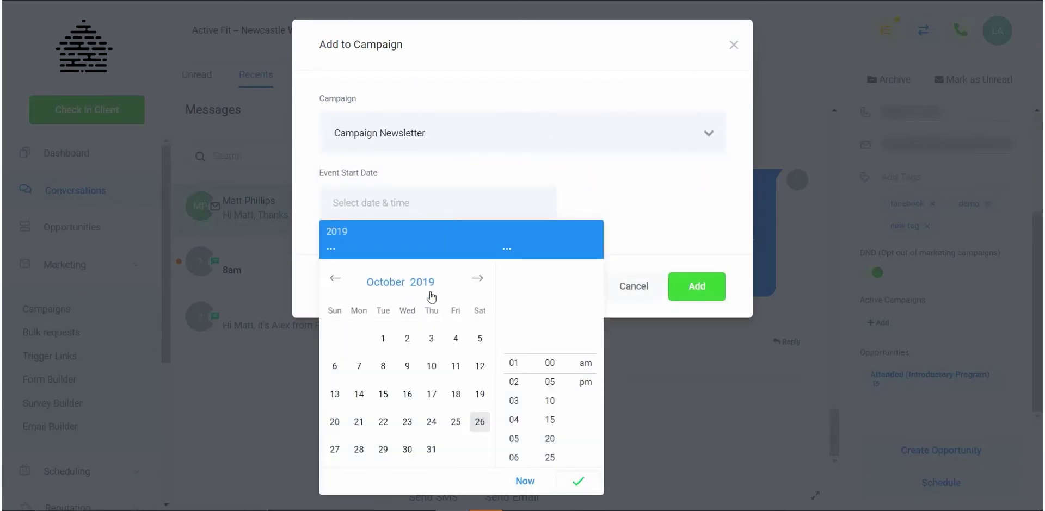
{"action": "left_click", "coordinate": [432, 450]}
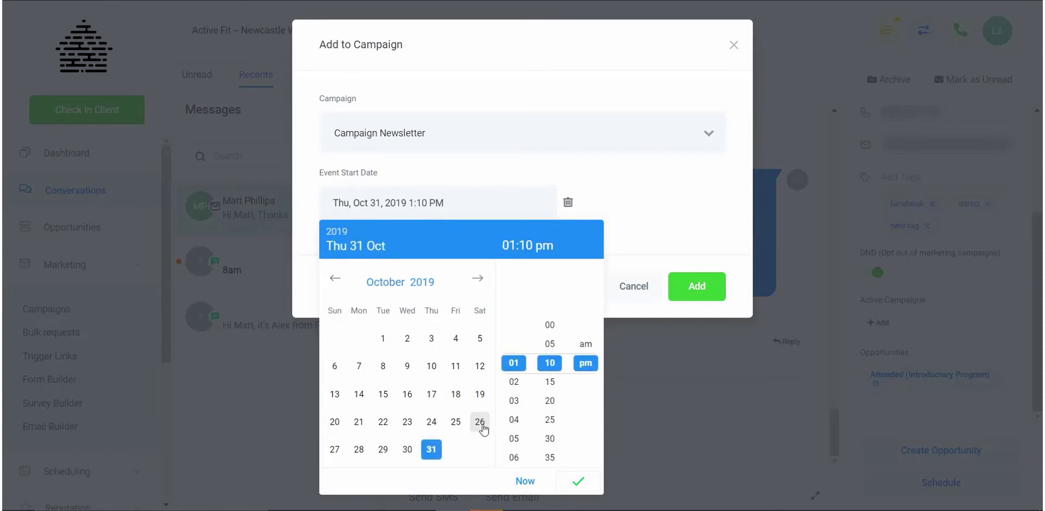
{"action": "left_click", "coordinate": [514, 405]}
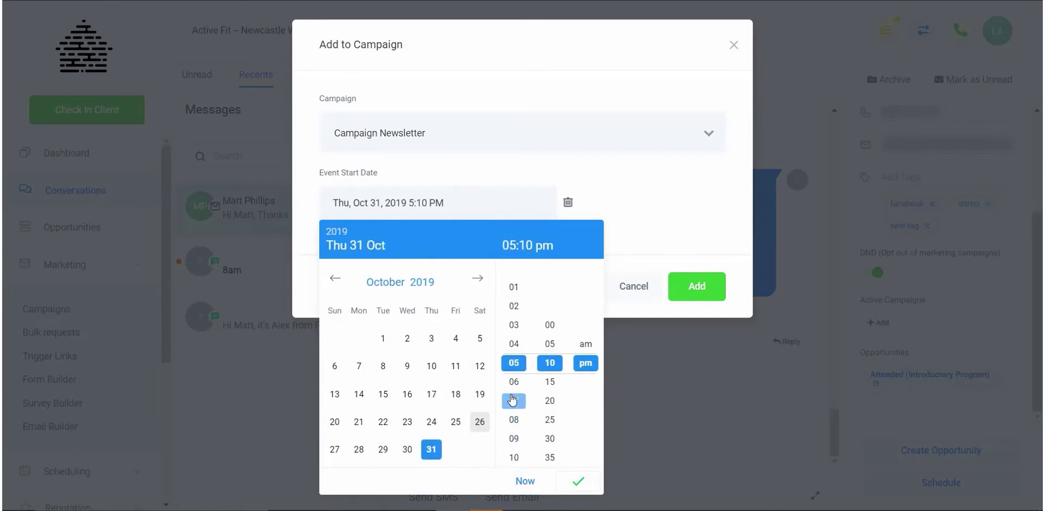
{"action": "left_click", "coordinate": [550, 325]}
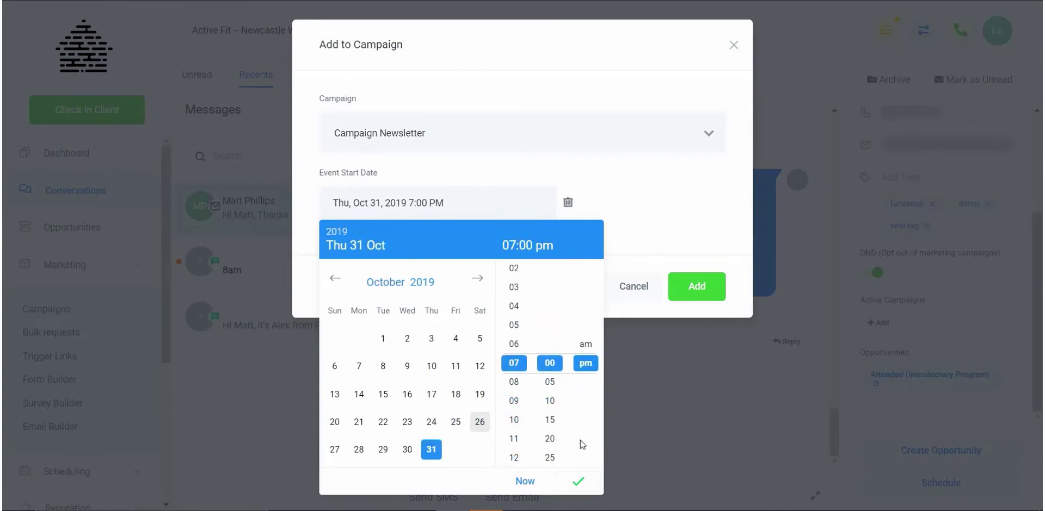
{"action": "left_click", "coordinate": [577, 482]}
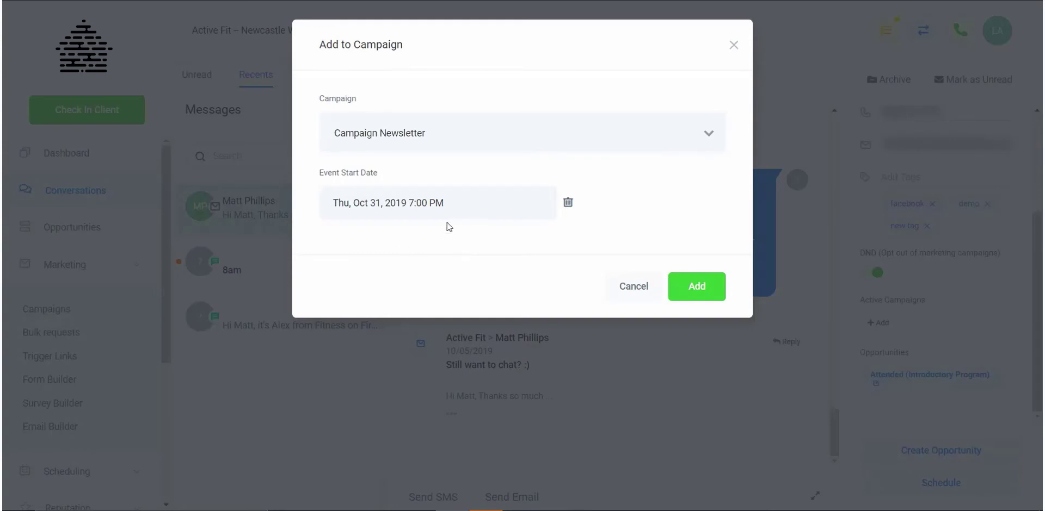
Clear the event start date, try to add the contact to "Campaign Newsletter" without one, and cancel the dialog.
{"action": "left_click", "coordinate": [568, 204]}
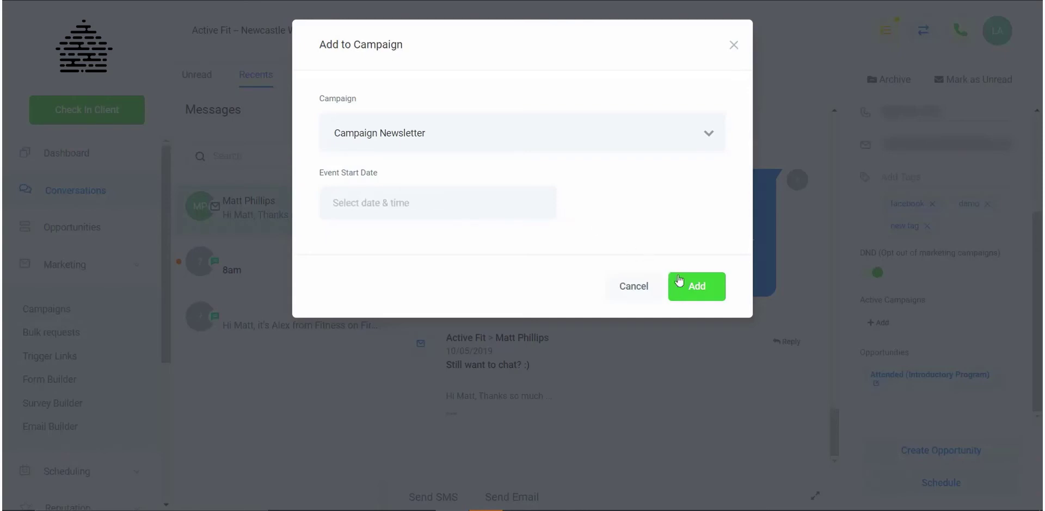
{"action": "left_click", "coordinate": [700, 287]}
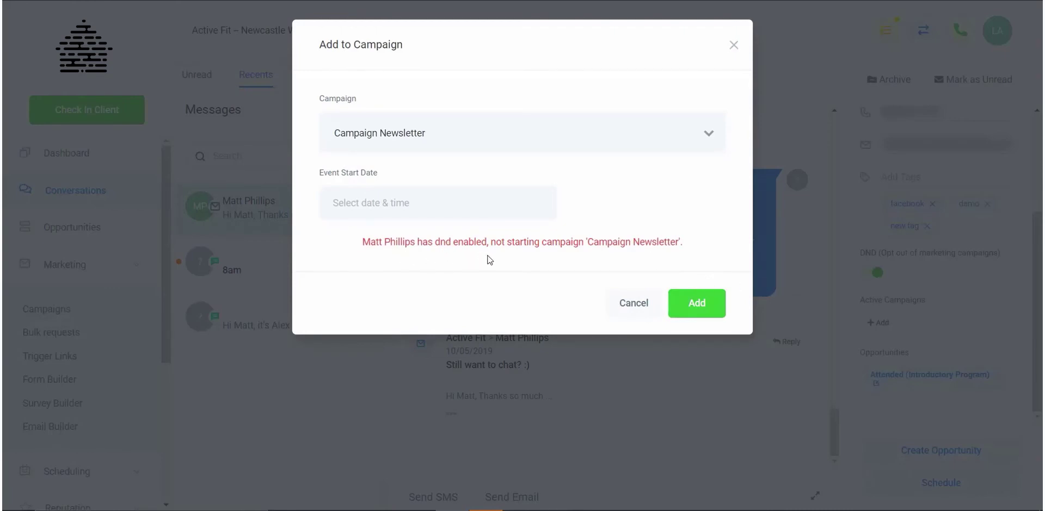
{"action": "left_click", "coordinate": [635, 306]}
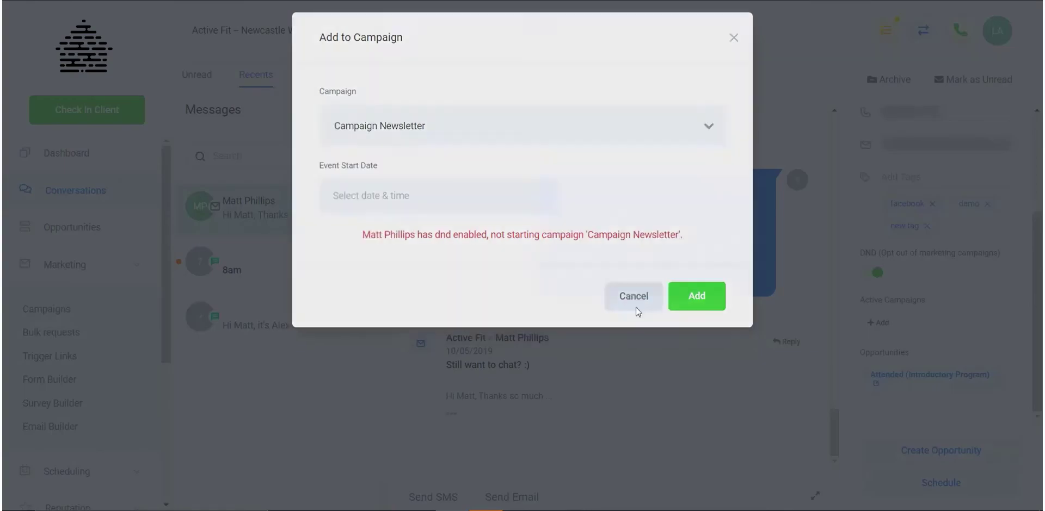
Turn off the contact's DND setting and add the contact to "Campaign Newsletter" without an event start date.
{"action": "left_click", "coordinate": [874, 273]}
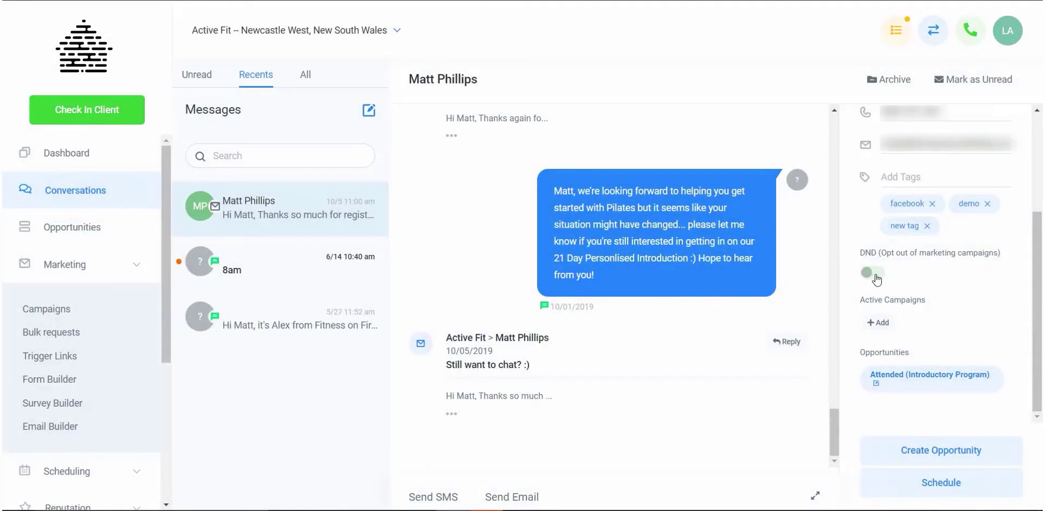
{"action": "left_click", "coordinate": [879, 323]}
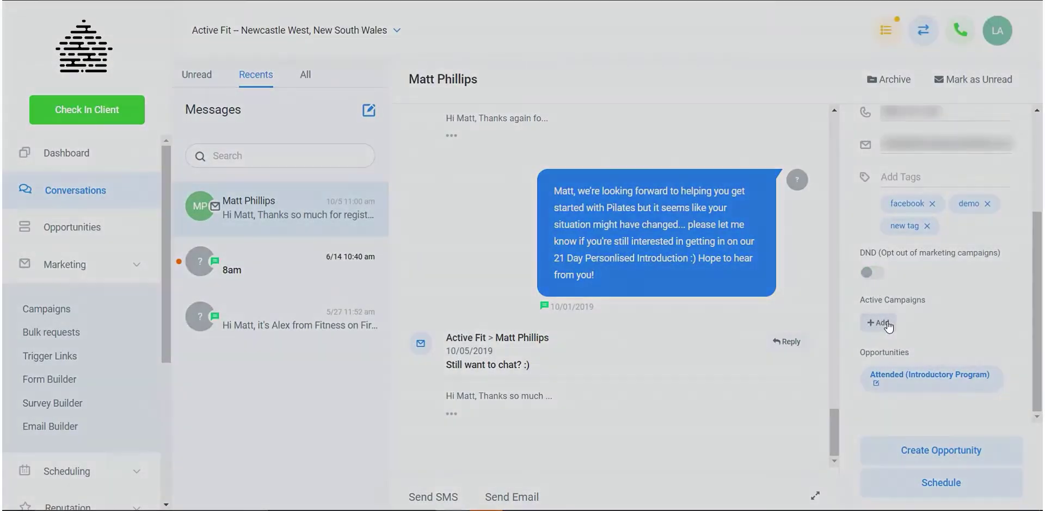
{"action": "left_click", "coordinate": [507, 138]}
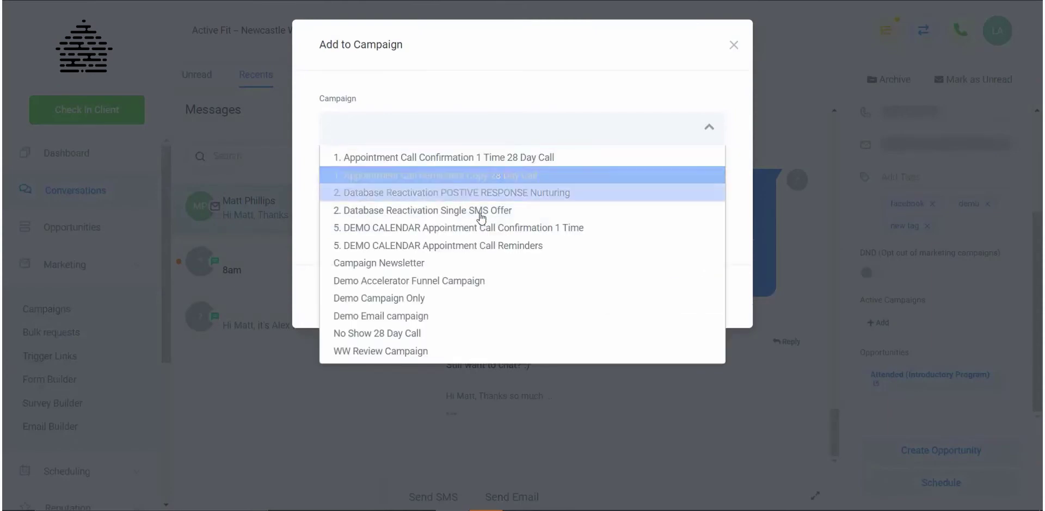
{"action": "left_click", "coordinate": [485, 264]}
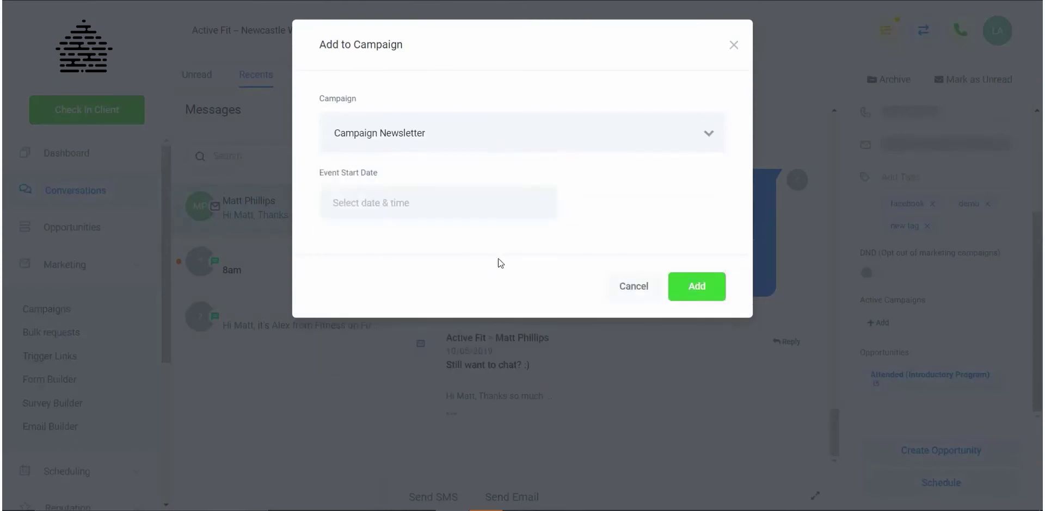
{"action": "left_click", "coordinate": [697, 295]}
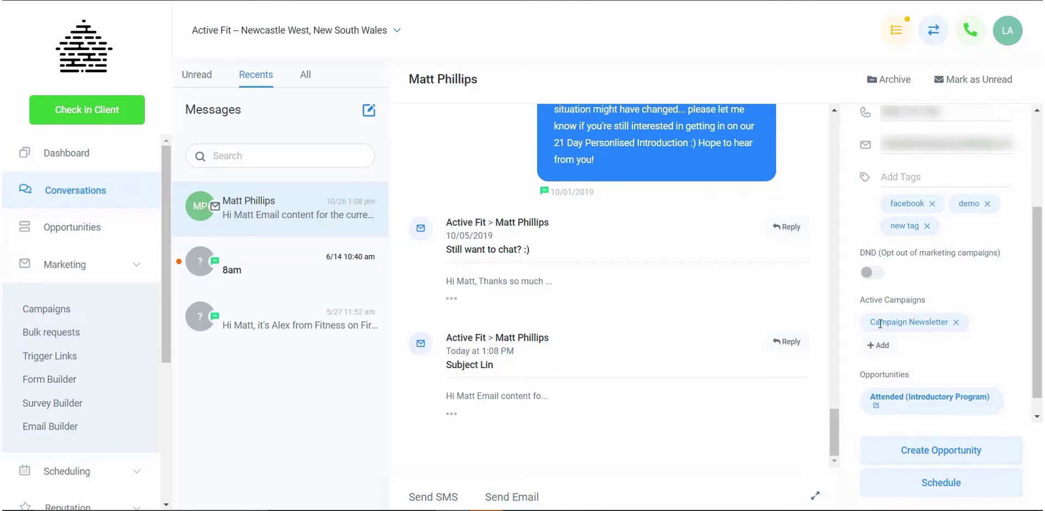
Remove the contact from the active campaign "Campaign Newsletter".
{"action": "left_click", "coordinate": [956, 323]}
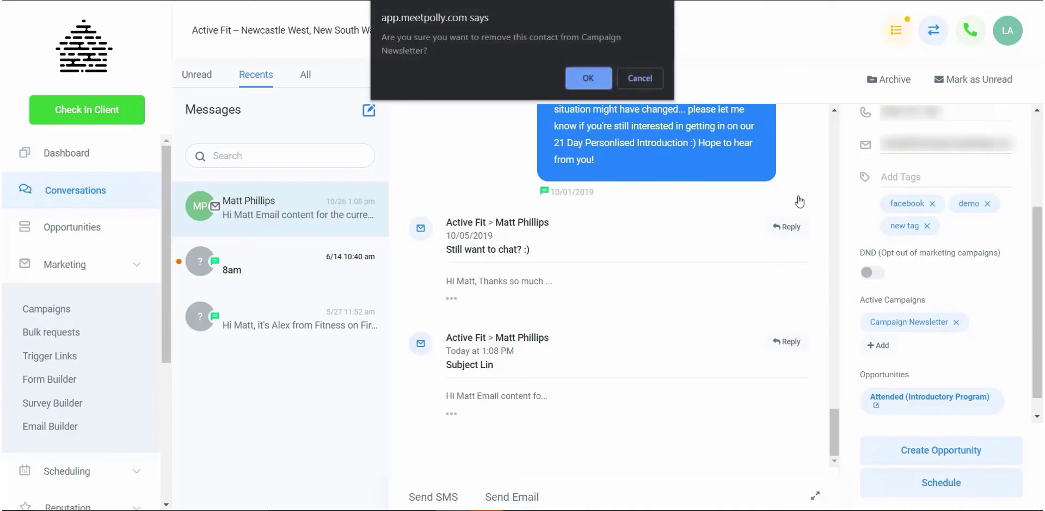
{"action": "left_click", "coordinate": [592, 78]}
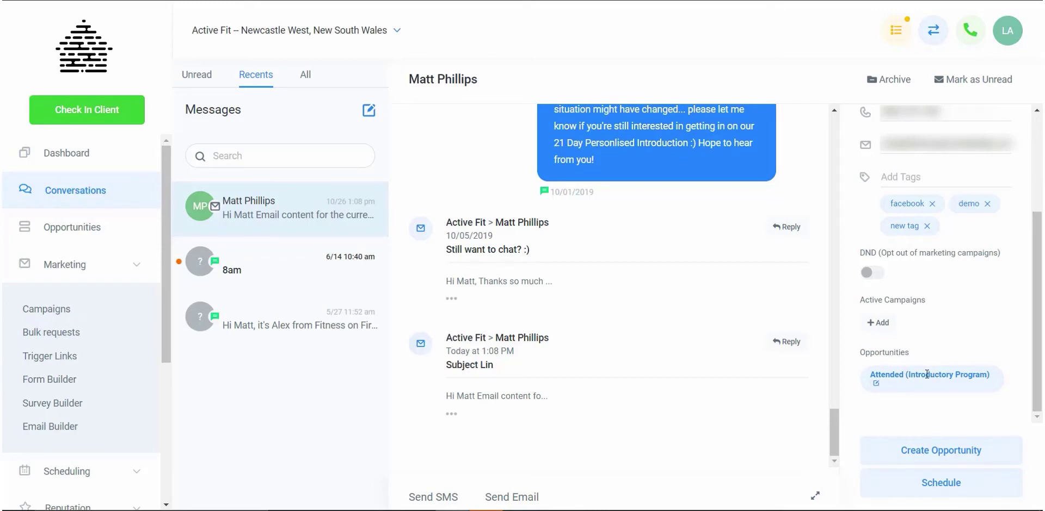
Open the contact's "Attended (Introductory Program)" opportunity for editing and look at its pipeline and stage choices.
{"action": "left_click", "coordinate": [876, 385]}
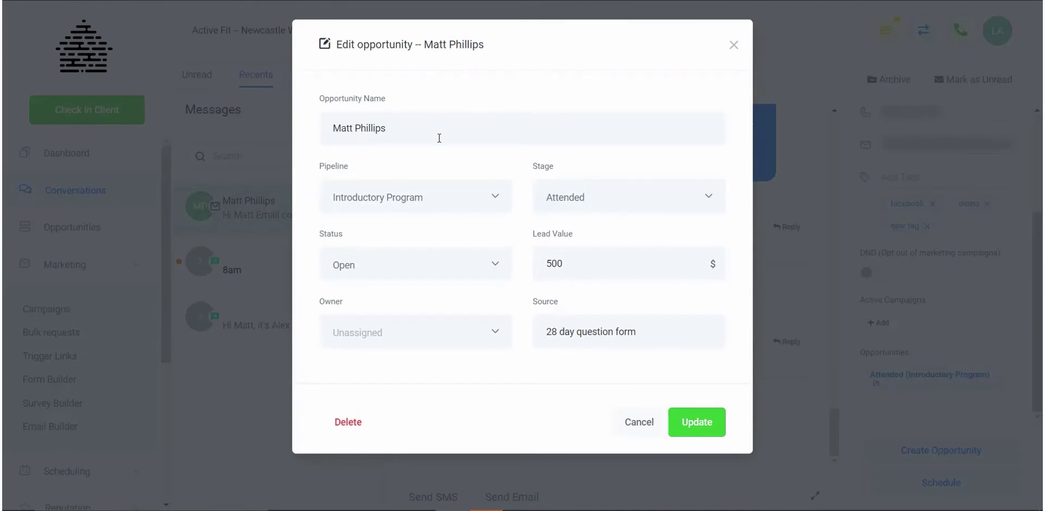
{"action": "left_click", "coordinate": [631, 197]}
{"action": "left_click", "coordinate": [609, 206]}
{"action": "left_click", "coordinate": [491, 265]}
{"action": "left_click", "coordinate": [491, 266]}
{"action": "left_click", "coordinate": [484, 196]}
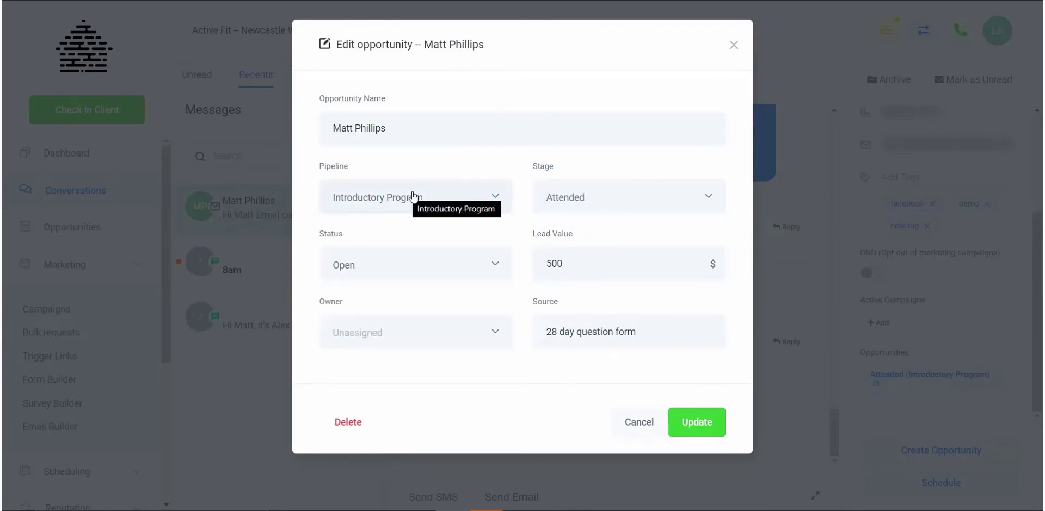
{"action": "left_click", "coordinate": [467, 201]}
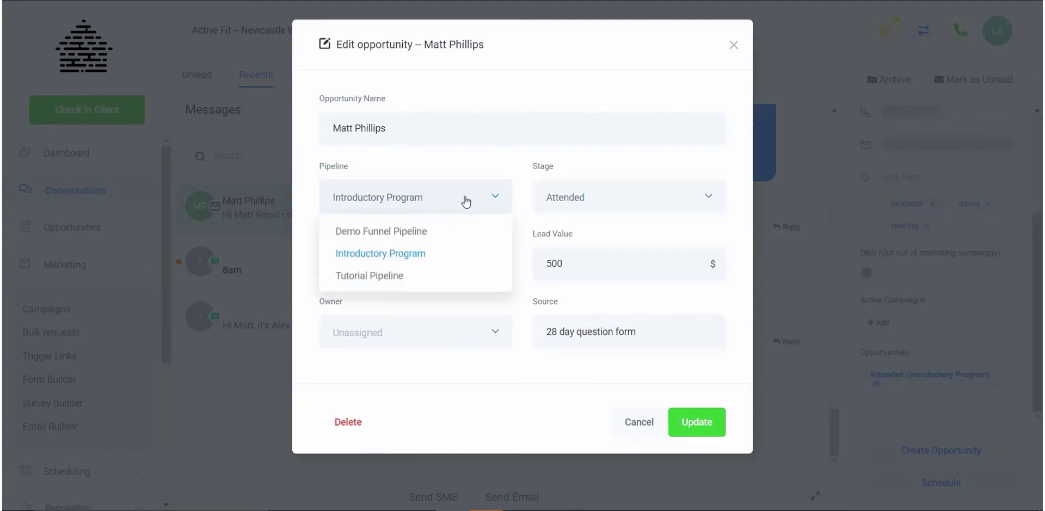
{"action": "left_click", "coordinate": [506, 199]}
{"action": "left_click", "coordinate": [586, 200]}
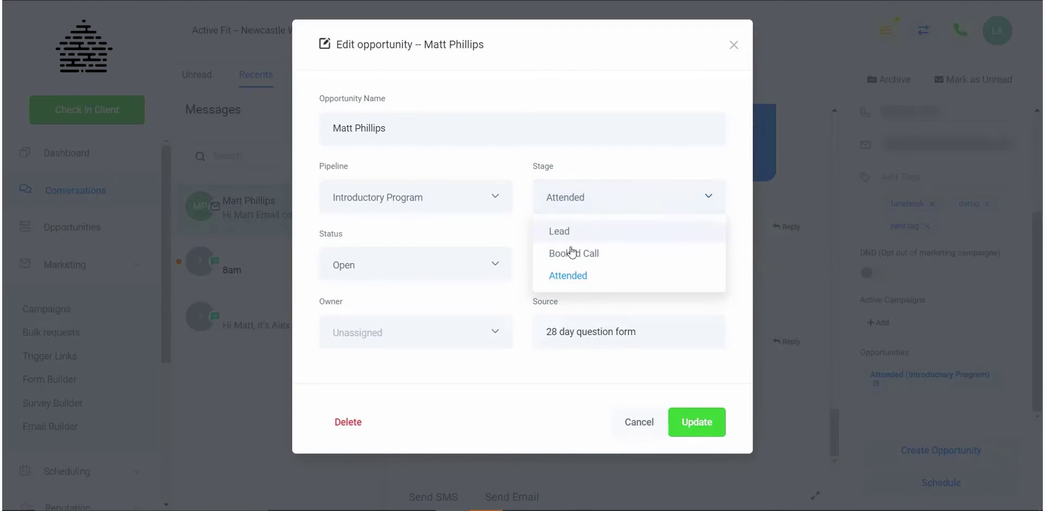
{"action": "left_click", "coordinate": [571, 162]}
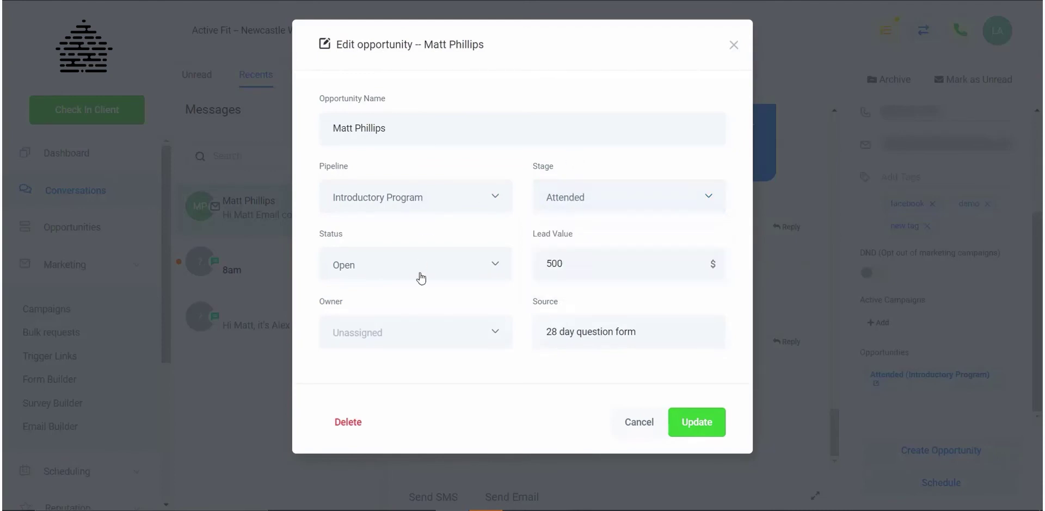
Look at the opportunity's status choices, owner choices and source, and cancel editing without changes.
{"action": "left_click", "coordinate": [430, 271]}
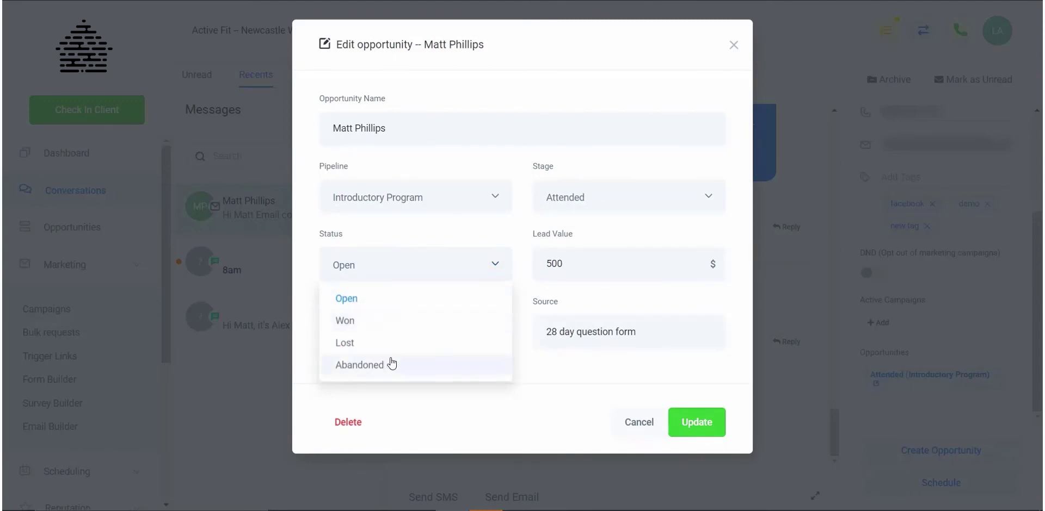
{"action": "left_click", "coordinate": [510, 260]}
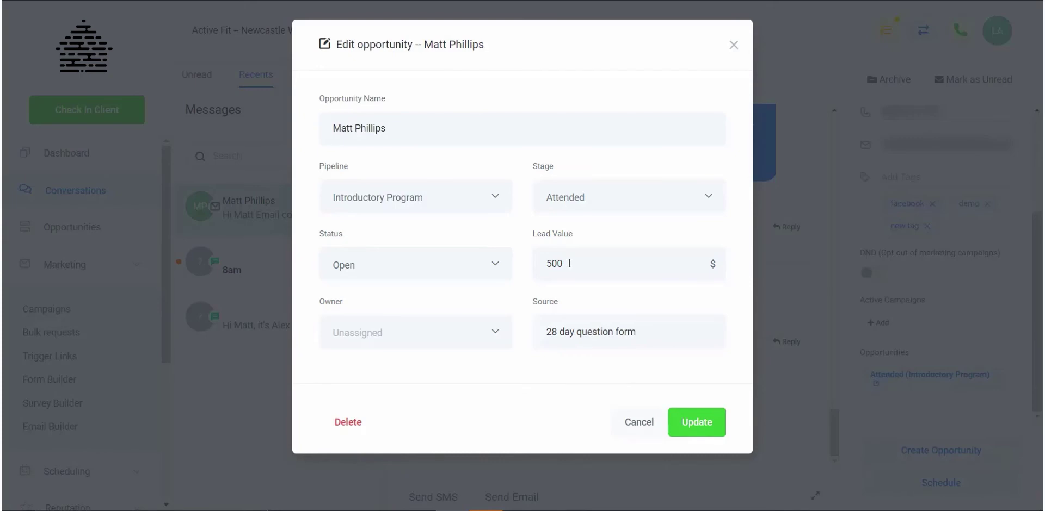
{"action": "left_click", "coordinate": [462, 337]}
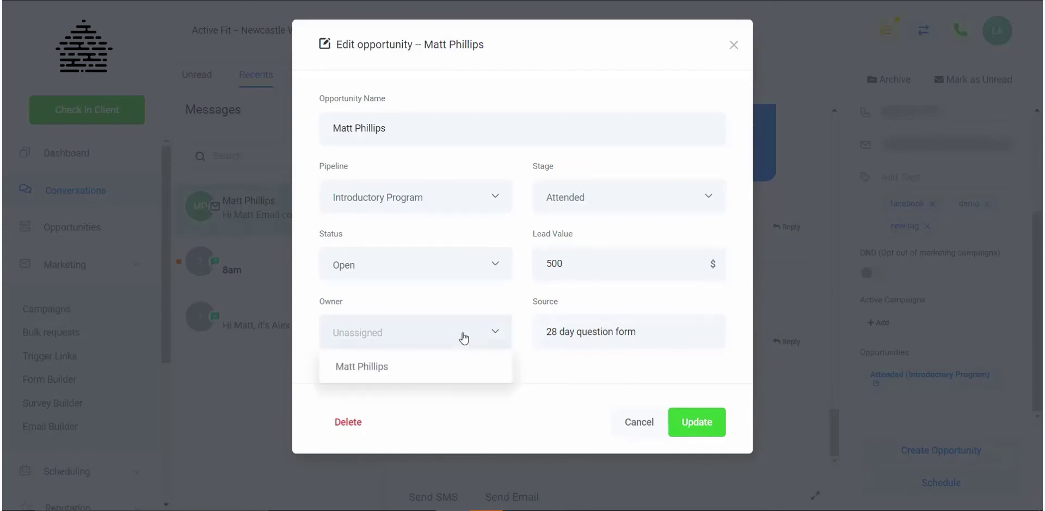
{"action": "left_click", "coordinate": [474, 302]}
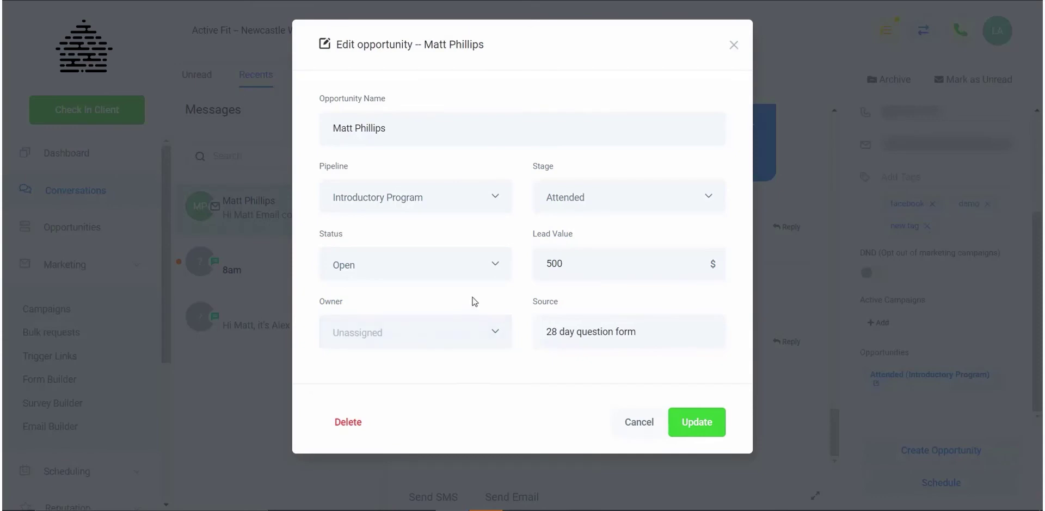
{"action": "left_click", "coordinate": [471, 339]}
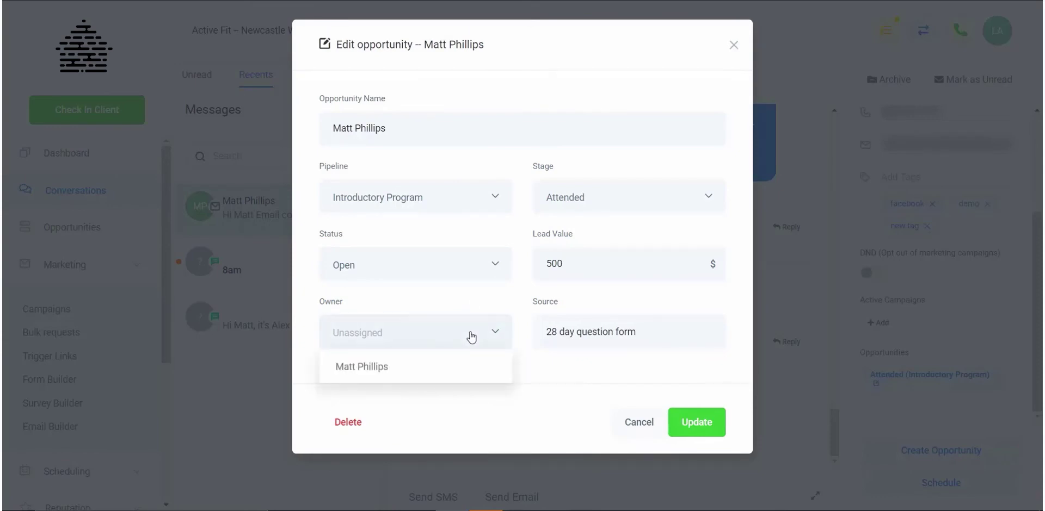
{"action": "left_click", "coordinate": [471, 338]}
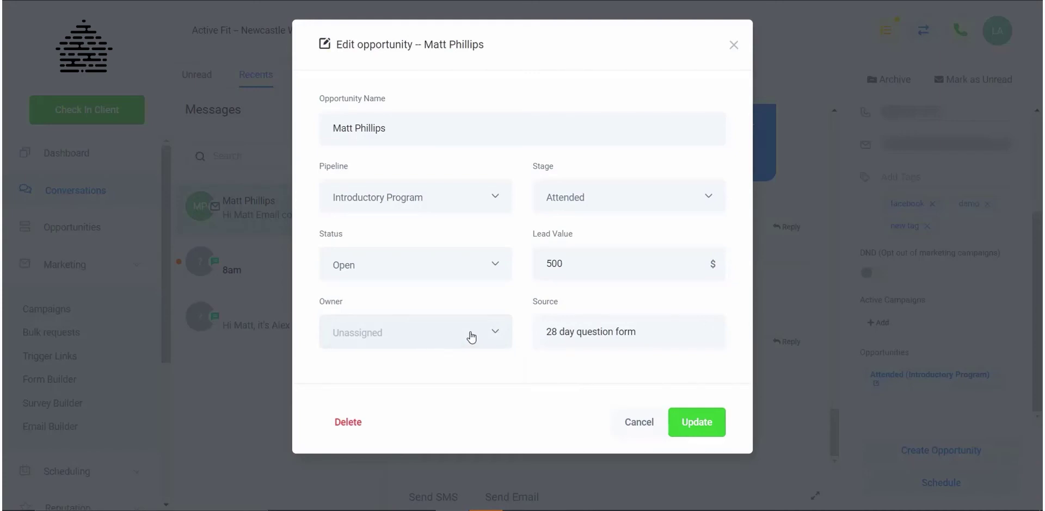
{"action": "left_click", "coordinate": [593, 332]}
{"action": "left_click", "coordinate": [640, 423]}
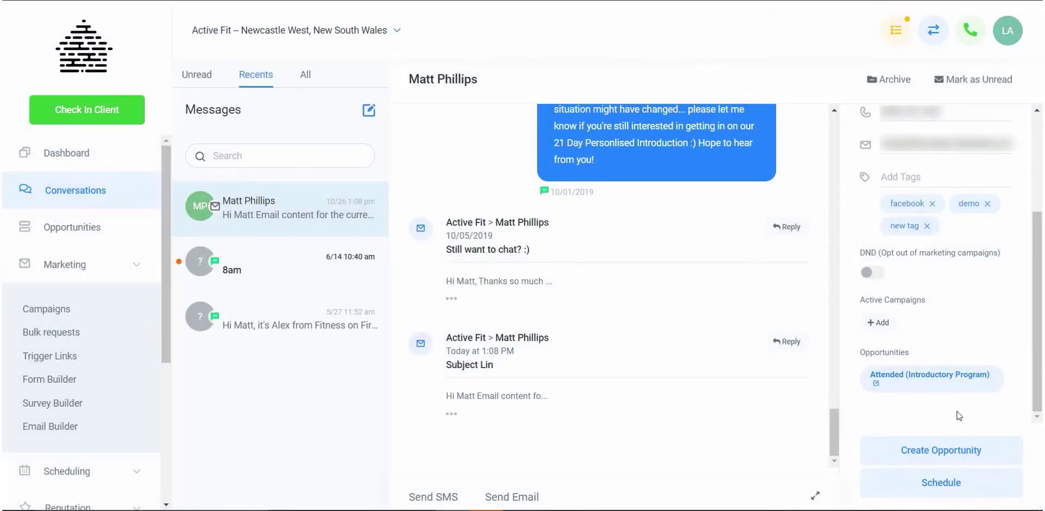
Open the form for creating a new opportunity for the contact and close it without adding one.
{"action": "left_click", "coordinate": [933, 449]}
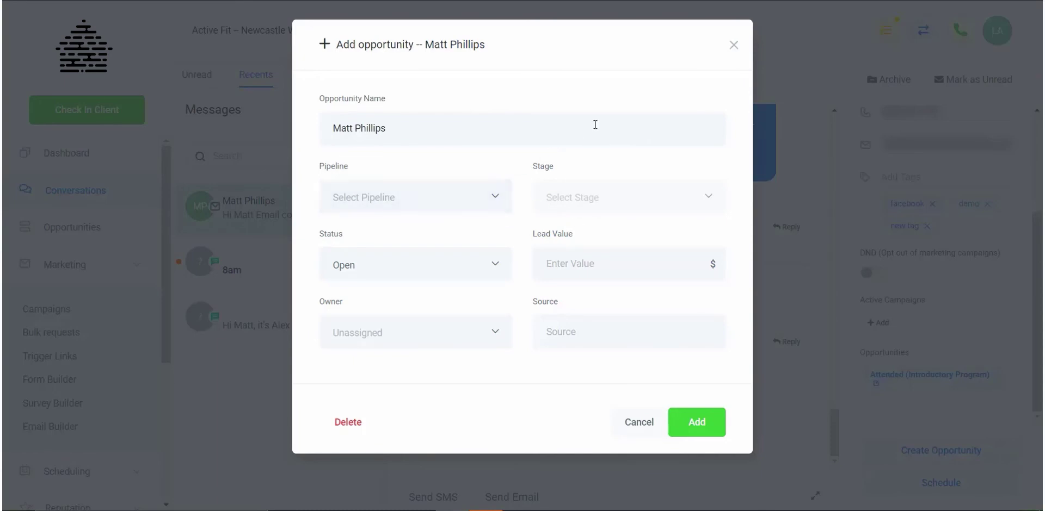
{"action": "left_click", "coordinate": [734, 47]}
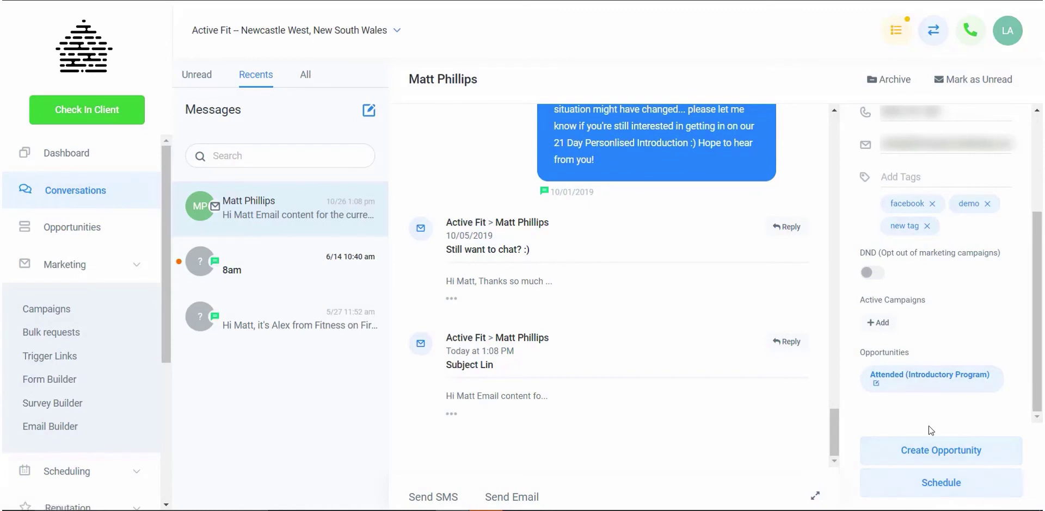
Start scheduling an appointment for the contact in "Demo Calendar" and look at the available time slots.
{"action": "left_click", "coordinate": [945, 486]}
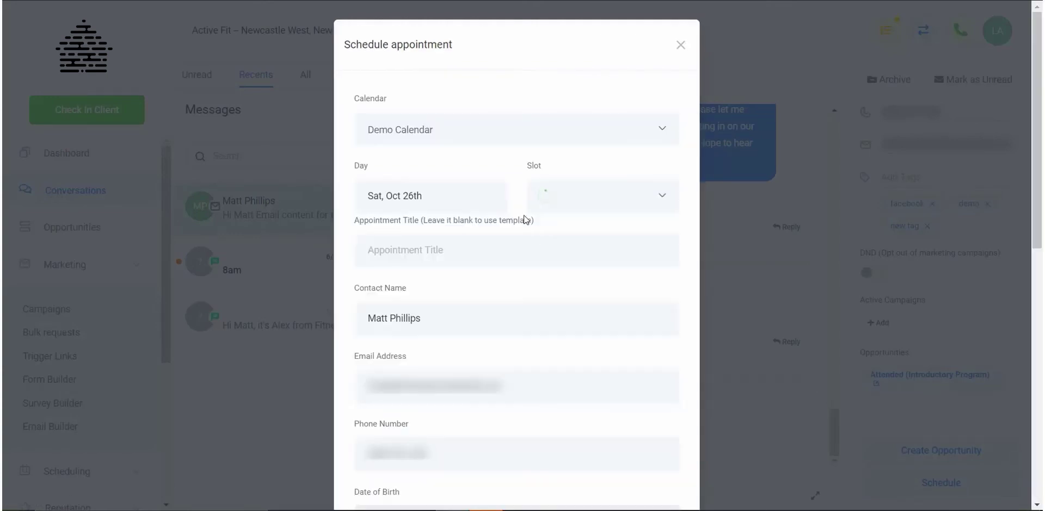
{"action": "left_click", "coordinate": [476, 132]}
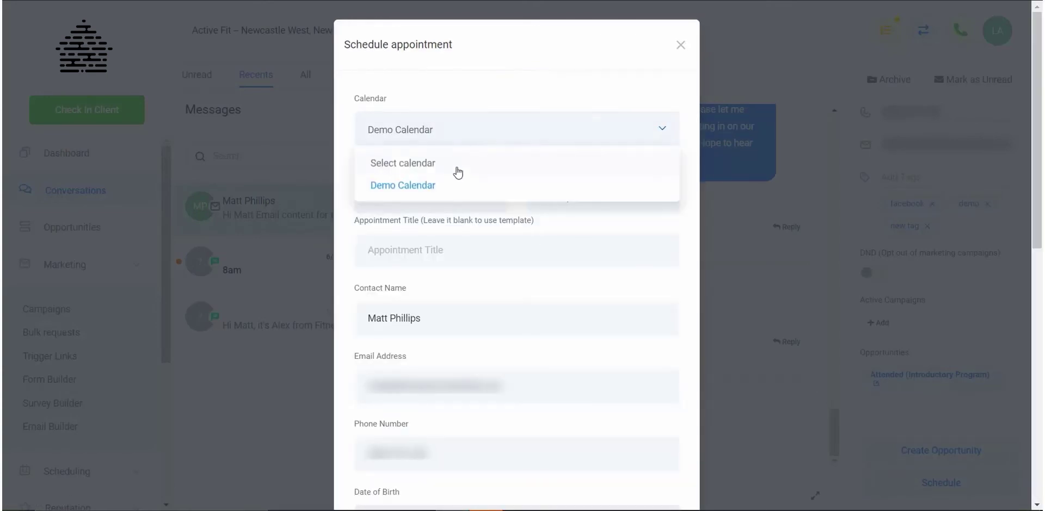
{"action": "left_click", "coordinate": [456, 190]}
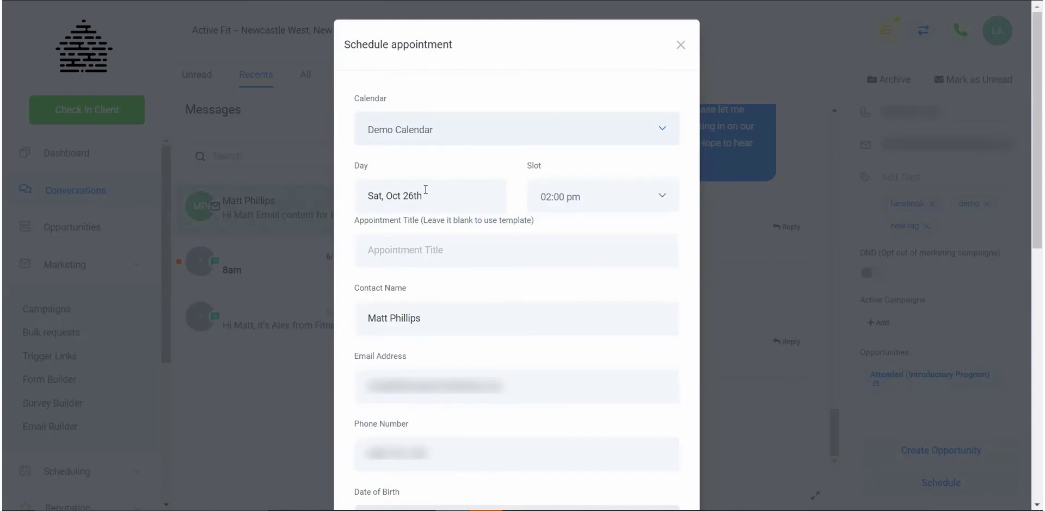
{"action": "left_click", "coordinate": [590, 201]}
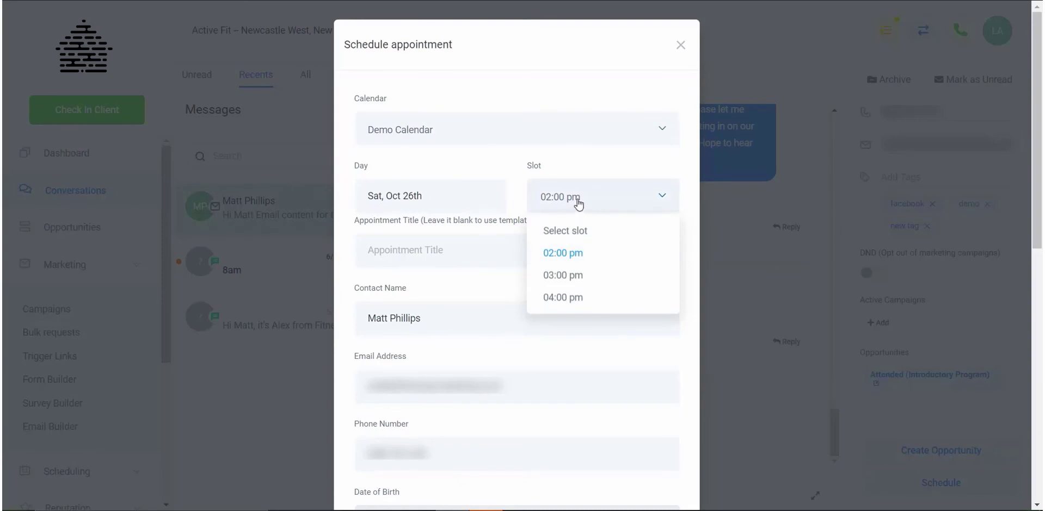
{"action": "left_click", "coordinate": [577, 202]}
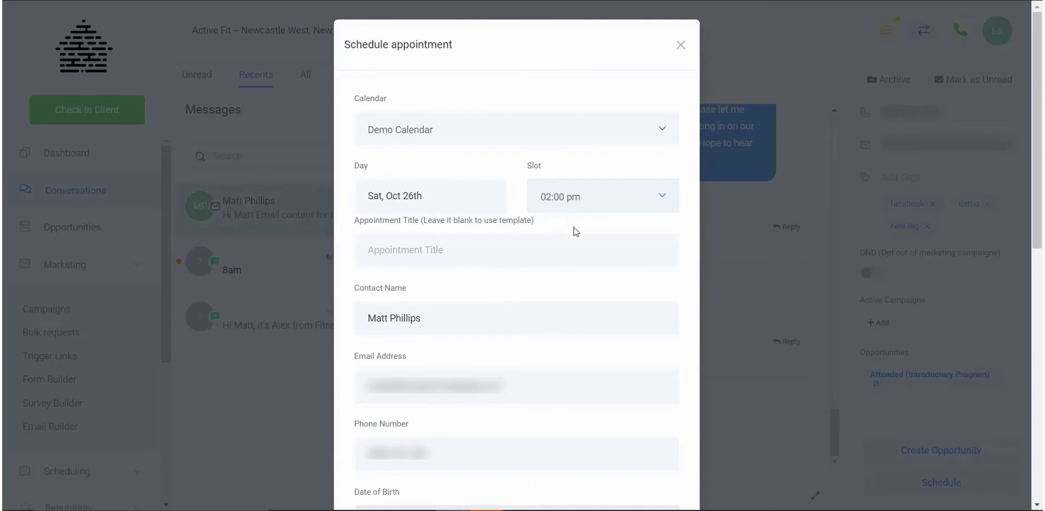
Look through the appointment form's title, contact details and contact timezone fields.
{"action": "scroll", "coordinate": [532, 198], "scroll_direction": "down", "scroll_amount": 2}
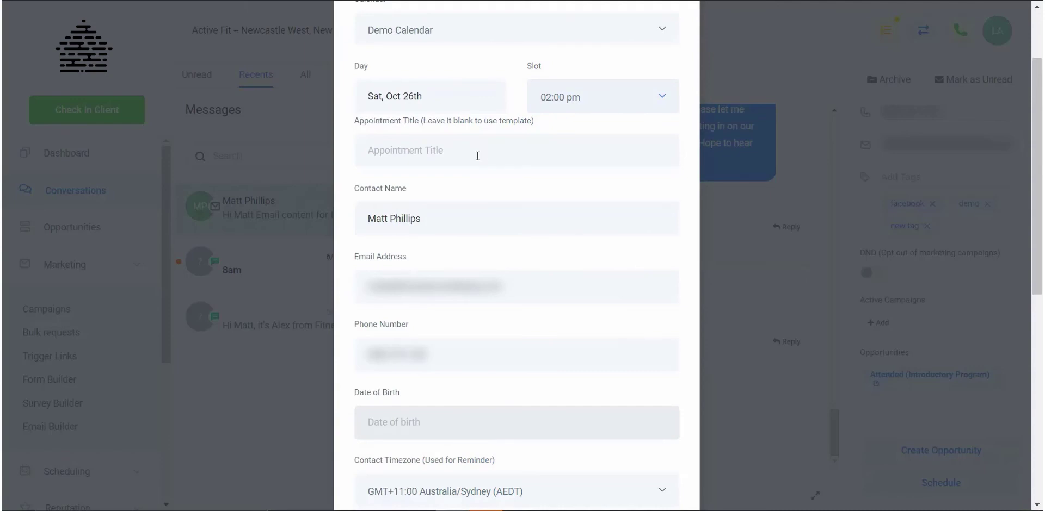
{"action": "scroll", "coordinate": [416, 158], "scroll_direction": "up", "scroll_amount": 2}
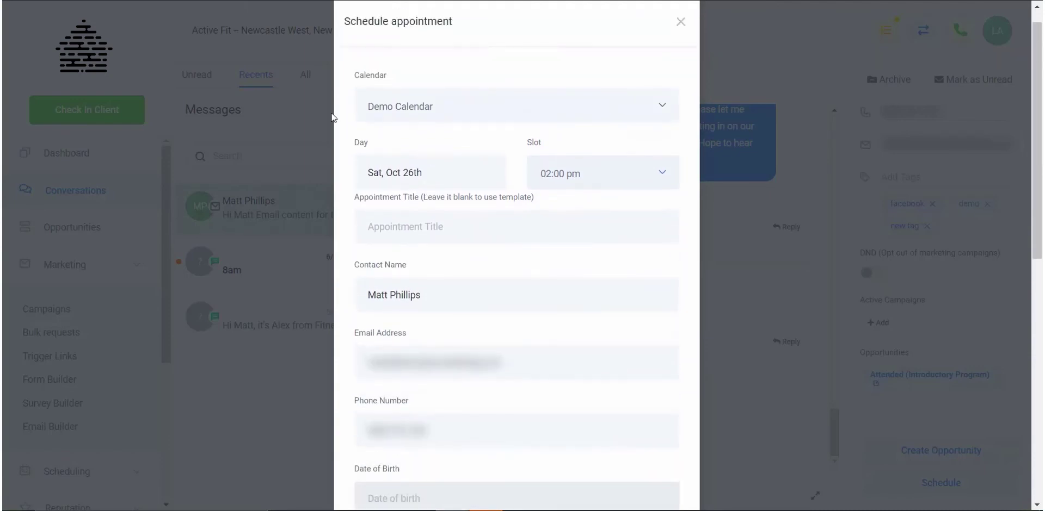
{"action": "scroll", "coordinate": [427, 215], "scroll_direction": "down", "scroll_amount": 2}
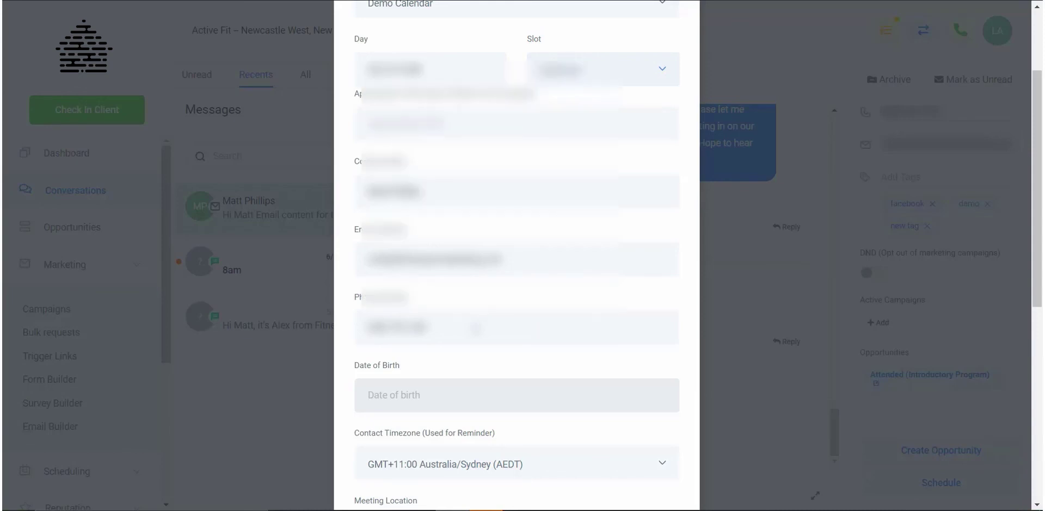
{"action": "scroll", "coordinate": [483, 310], "scroll_direction": "down", "scroll_amount": 4}
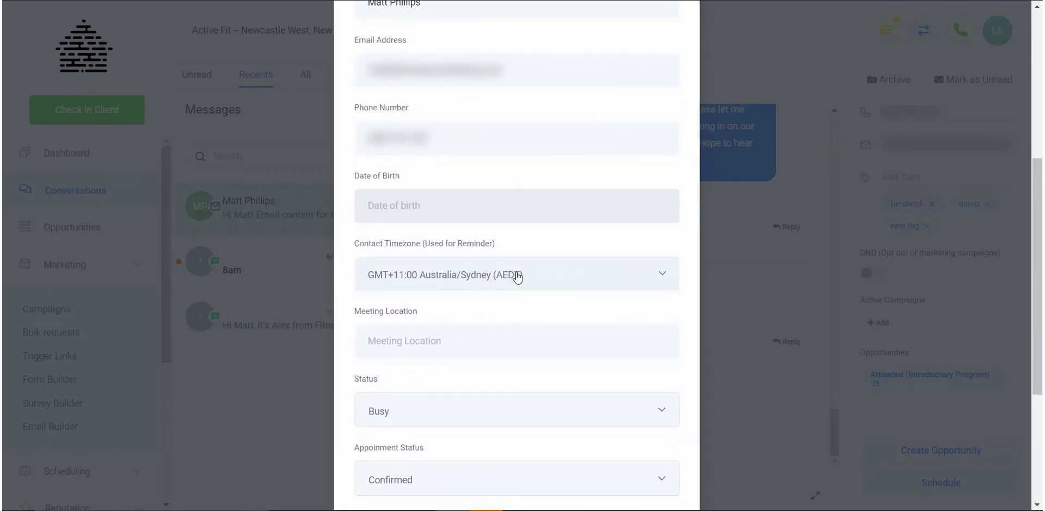
{"action": "scroll", "coordinate": [528, 278], "scroll_direction": "up", "scroll_amount": 1}
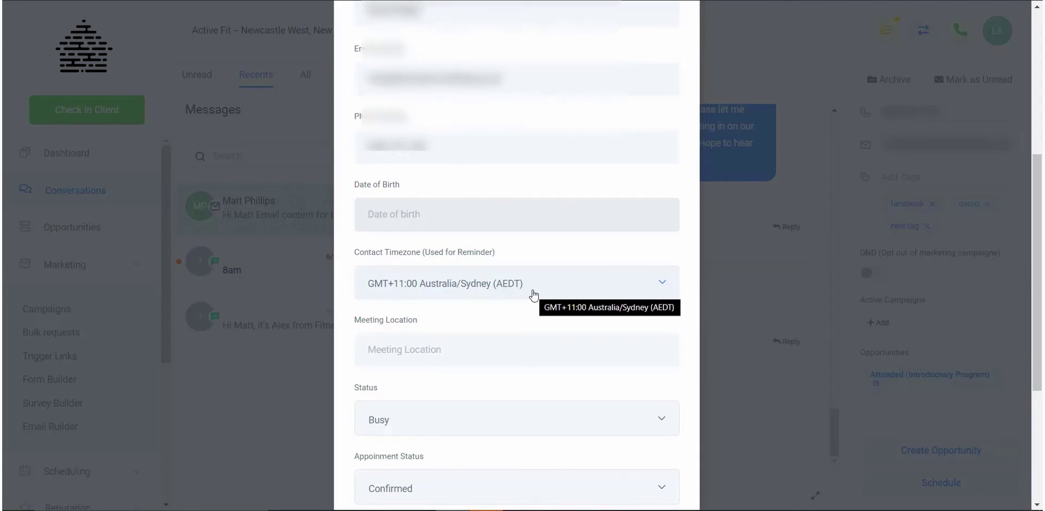
{"action": "scroll", "coordinate": [528, 331], "scroll_direction": "down", "scroll_amount": 3}
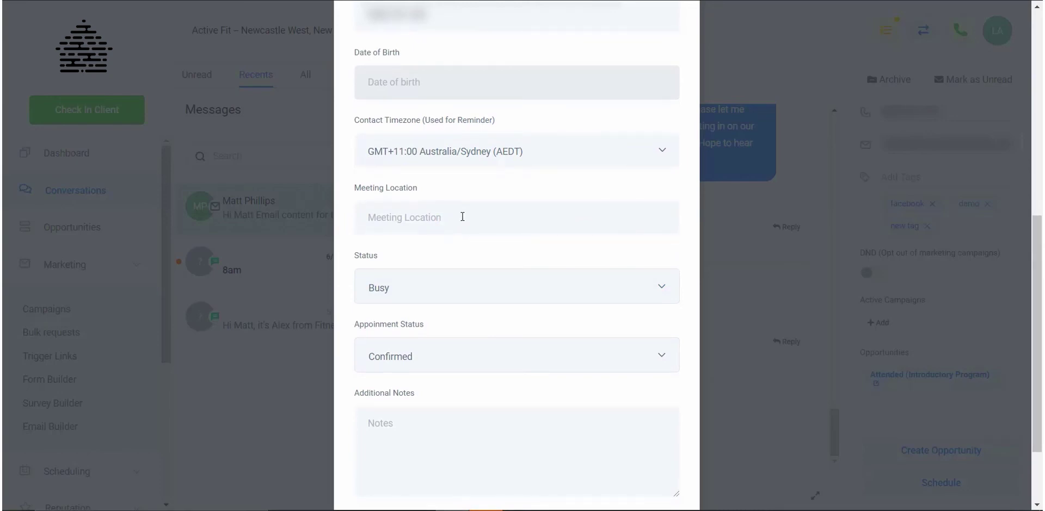
Look at the appointment's status choices and notes field, and close the form without saving.
{"action": "left_click", "coordinate": [500, 293]}
{"action": "left_click", "coordinate": [461, 253]}
{"action": "scroll", "coordinate": [547, 348], "scroll_direction": "down", "scroll_amount": 2}
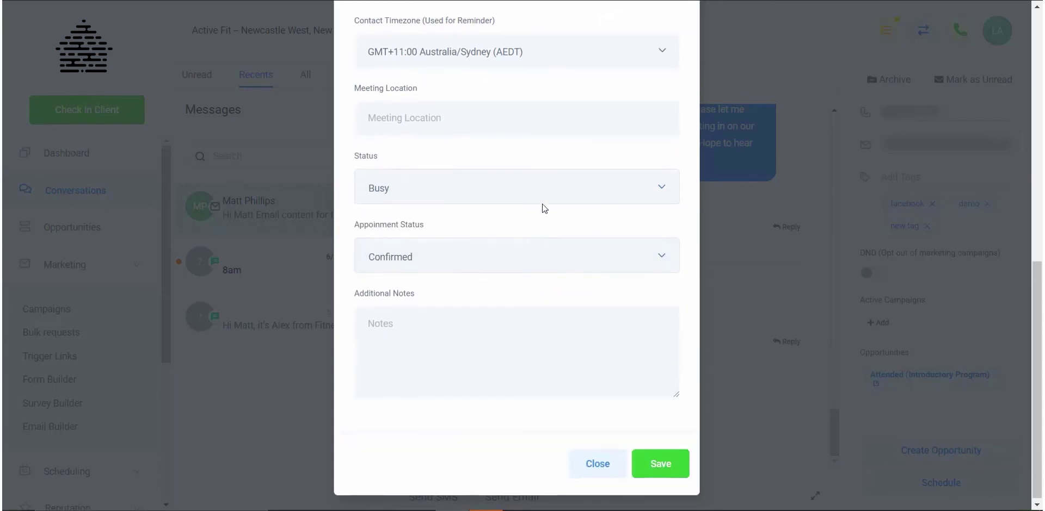
{"action": "left_click", "coordinate": [545, 337]}
{"action": "left_click", "coordinate": [597, 464]}
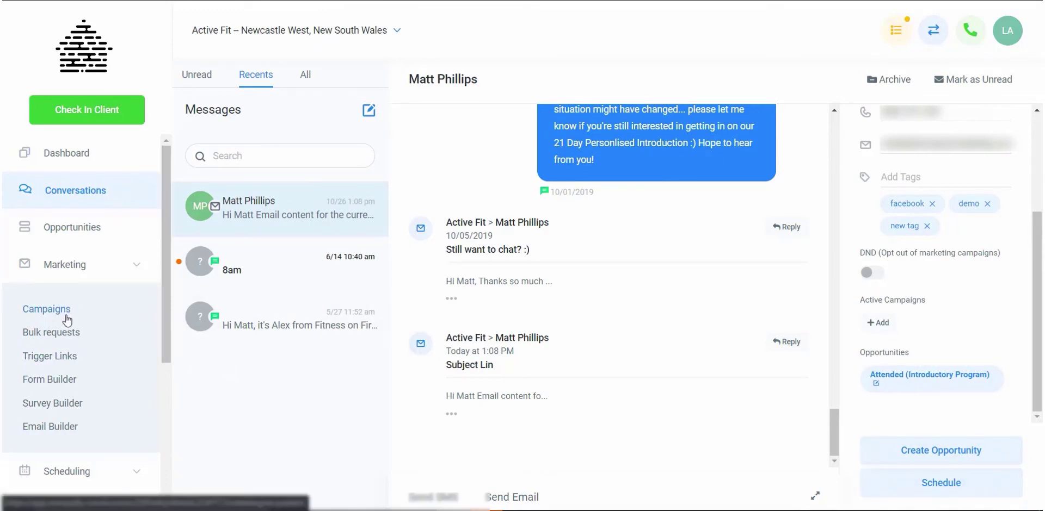
Reopen the contact's appointment form, look at the available slots for Sat, Oct 26th and close it without scheduling.
{"action": "left_click", "coordinate": [943, 482]}
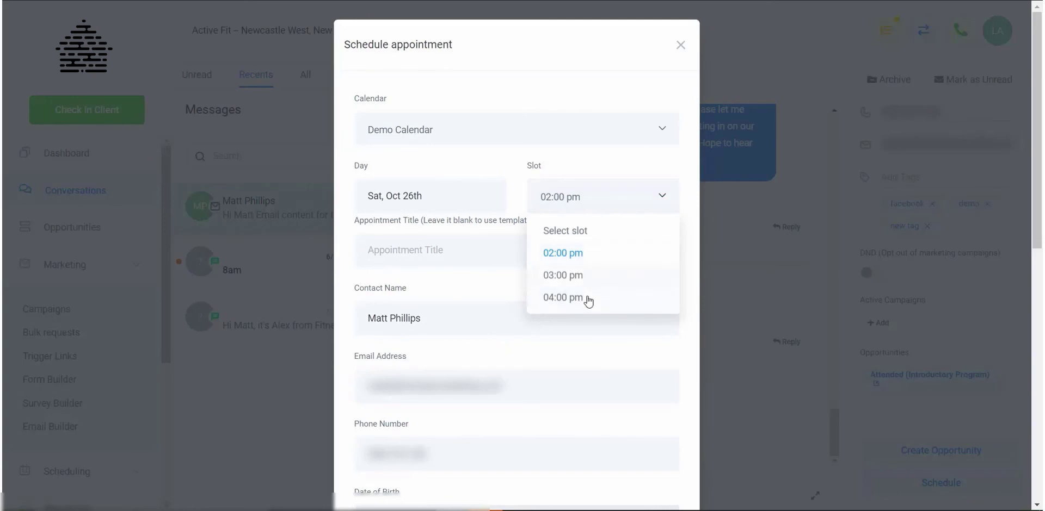
{"action": "left_click", "coordinate": [609, 162]}
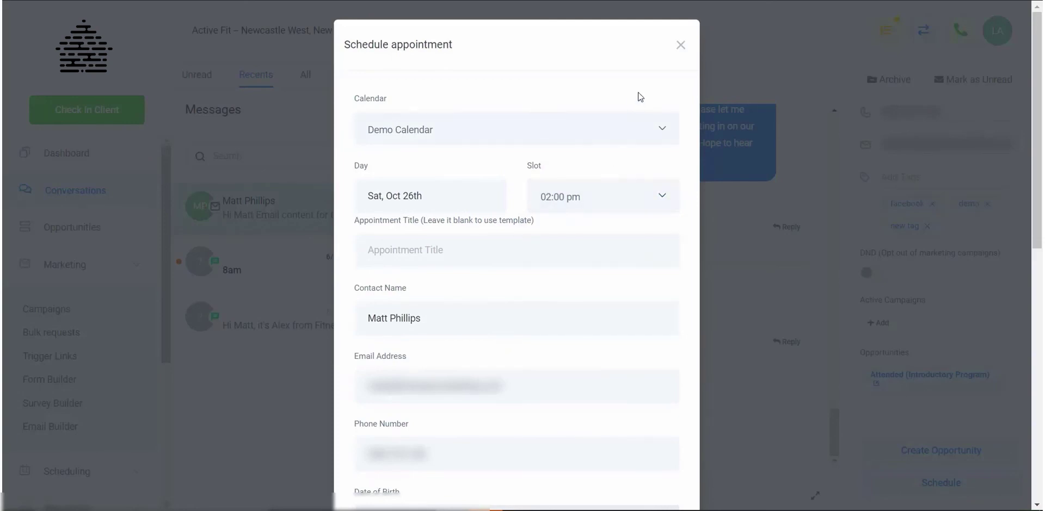
{"action": "left_click", "coordinate": [680, 45]}
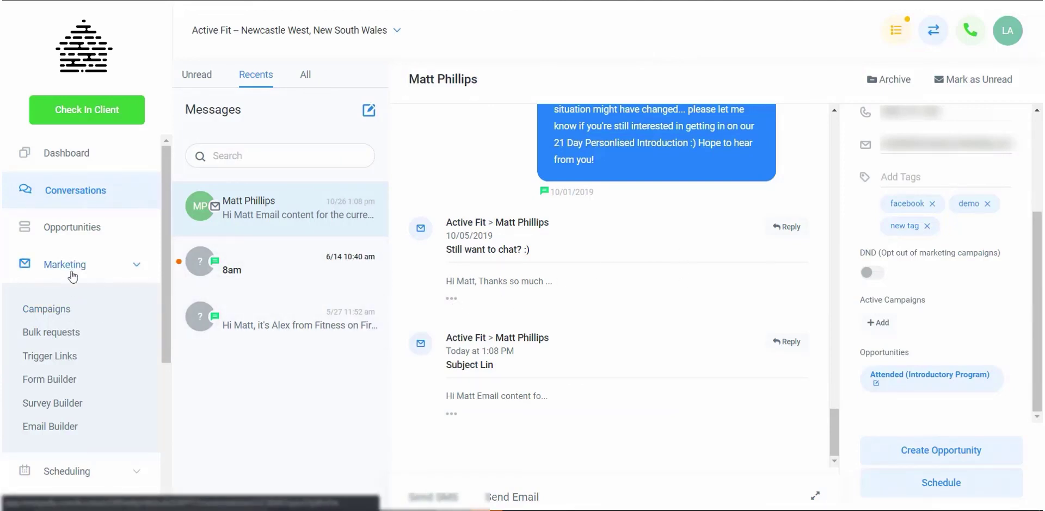
Open the scheduling calendar and show "Demo Calendar" in it.
{"action": "scroll", "coordinate": [79, 359], "scroll_direction": "down", "scroll_amount": 2}
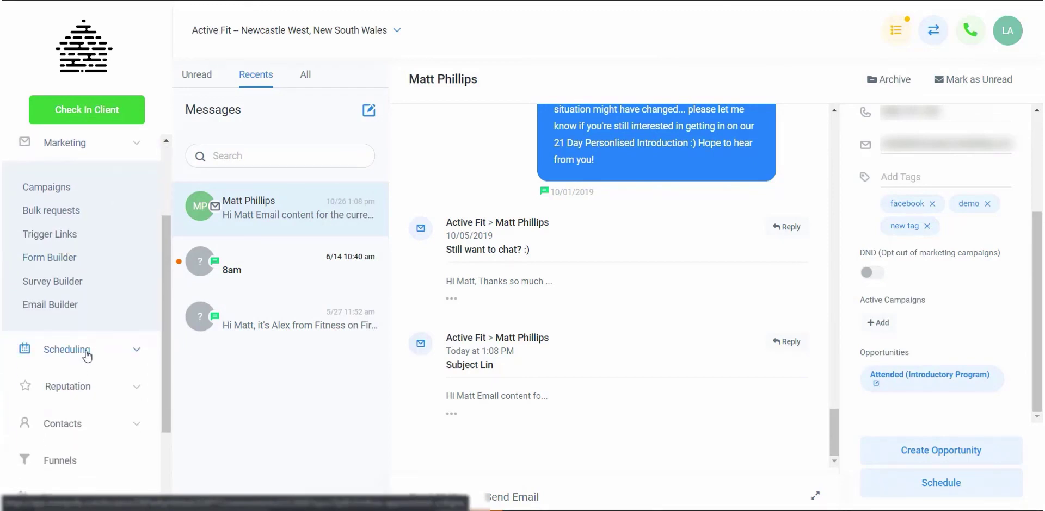
{"action": "left_click", "coordinate": [87, 355]}
{"action": "left_click", "coordinate": [47, 398]}
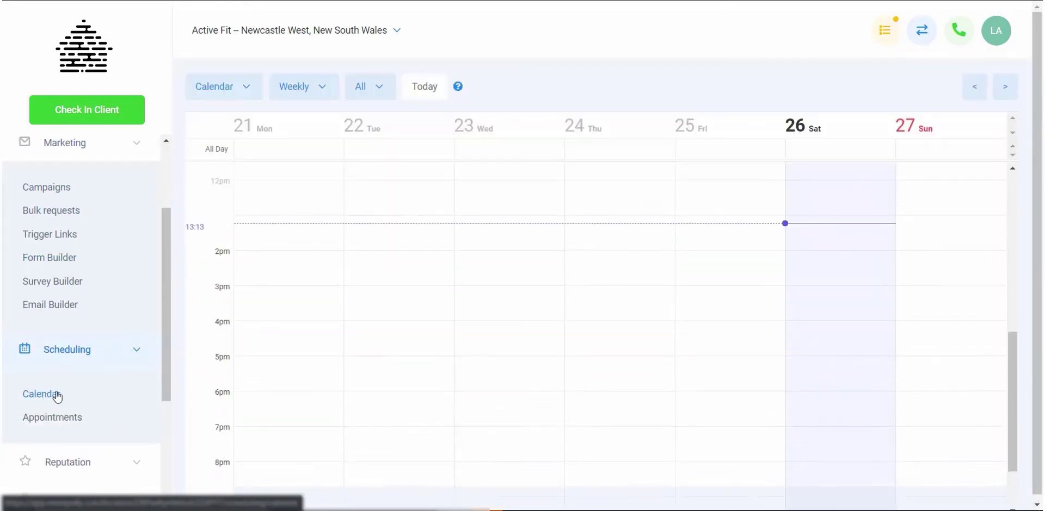
{"action": "left_click", "coordinate": [265, 89]}
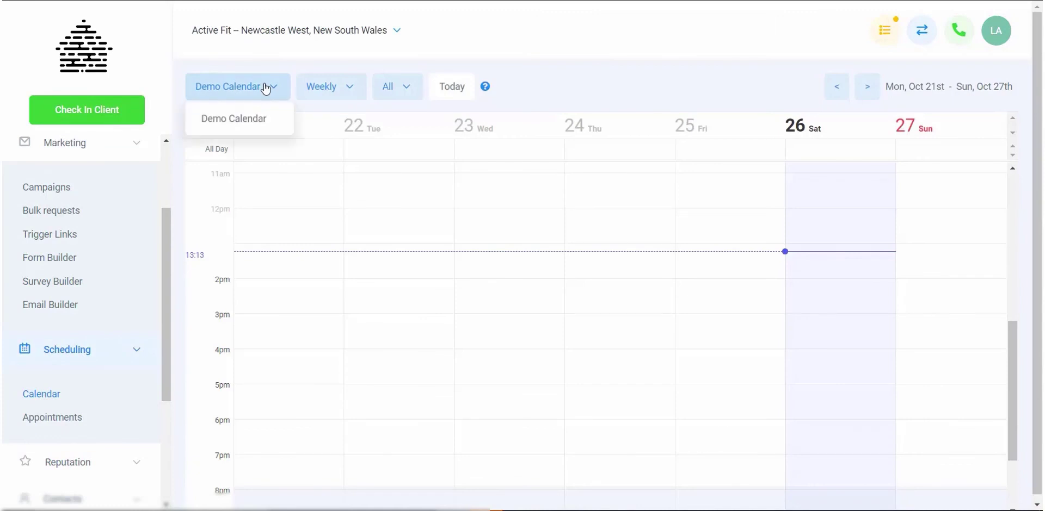
{"action": "left_click", "coordinate": [258, 125]}
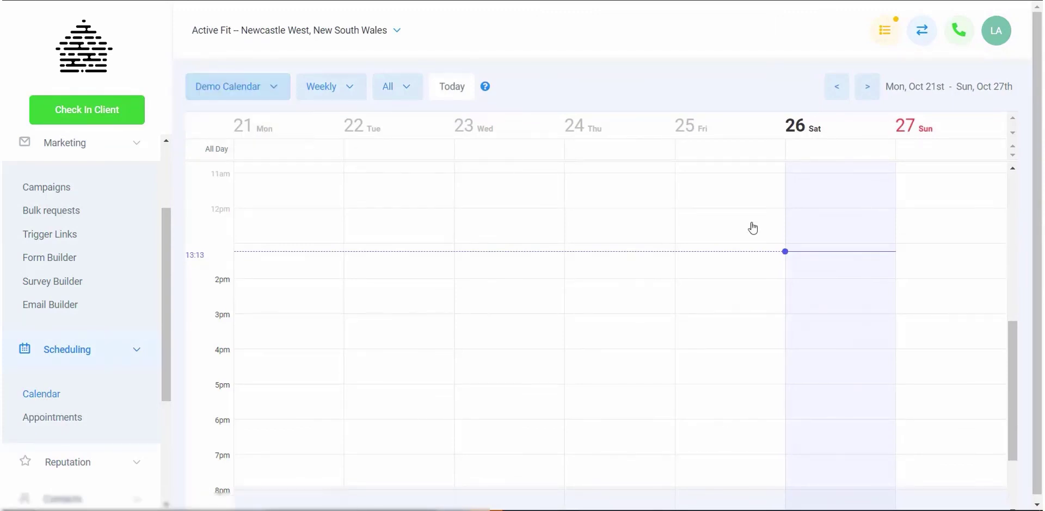
Create an appointment on Sun, Oct 27, 2019 at 3:00 PM and set its end time to 3:45 PM.
{"action": "scroll", "coordinate": [590, 282], "scroll_direction": "down", "scroll_amount": 2}
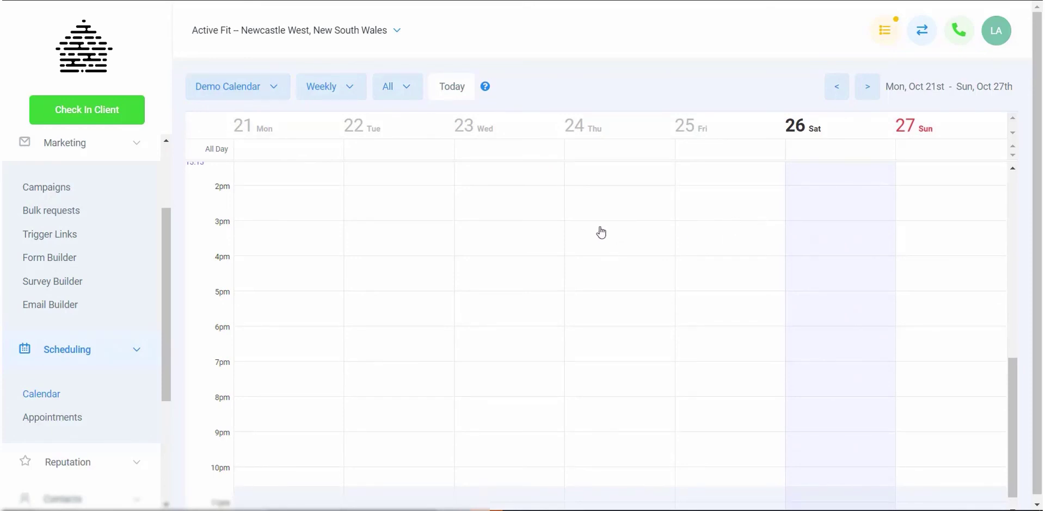
{"action": "left_click", "coordinate": [920, 232]}
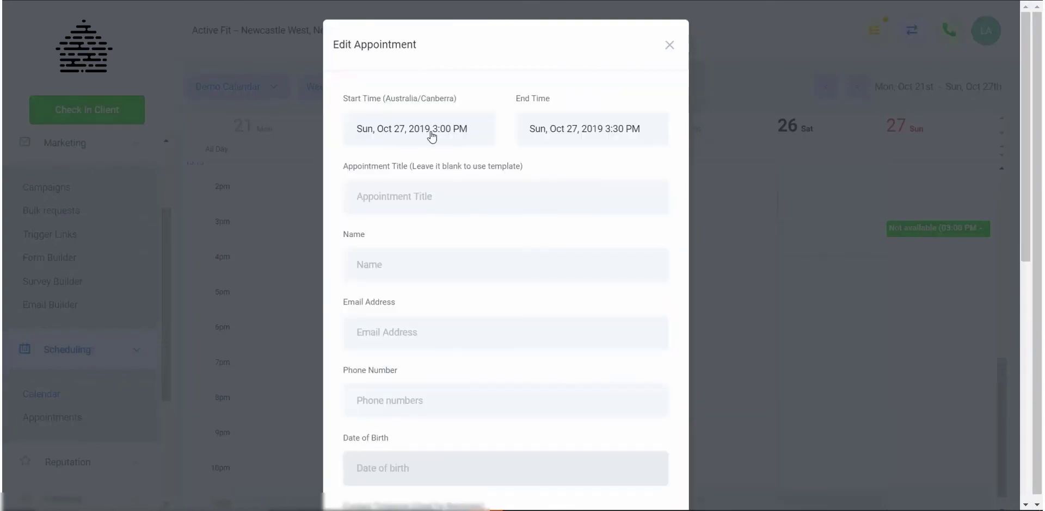
{"action": "left_click", "coordinate": [587, 130]}
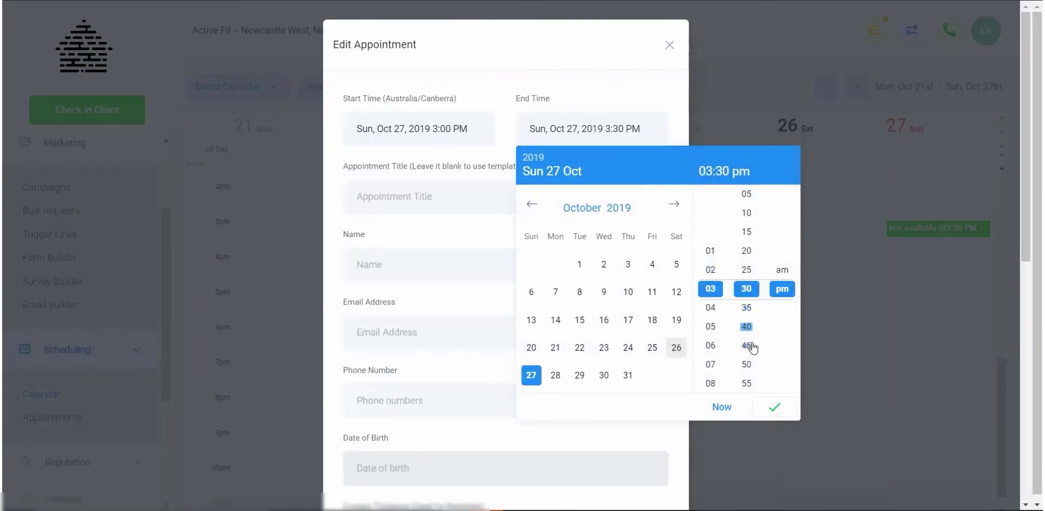
{"action": "scroll", "coordinate": [746, 343], "scroll_direction": "down", "scroll_amount": 1}
{"action": "left_click", "coordinate": [746, 340]}
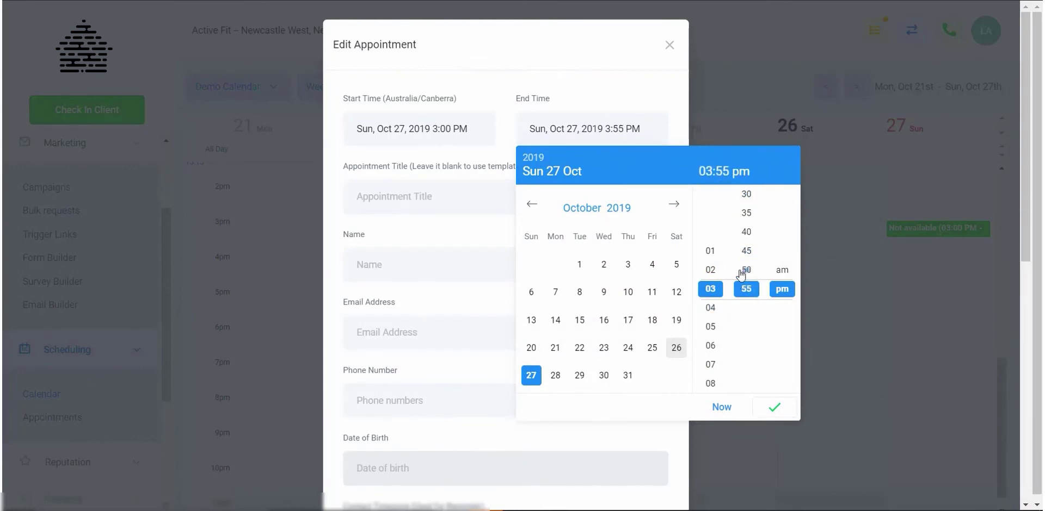
{"action": "left_click", "coordinate": [746, 250]}
{"action": "left_click", "coordinate": [452, 196]}
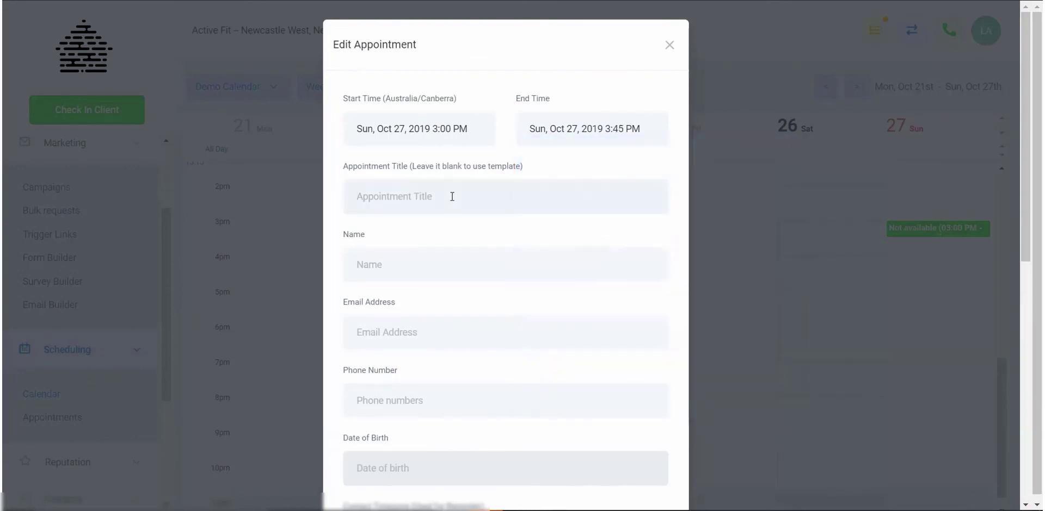
Find the contact by first name, choose them for the appointment, and look at the remaining fields.
{"action": "scroll", "coordinate": [456, 274], "scroll_direction": "down", "scroll_amount": 3}
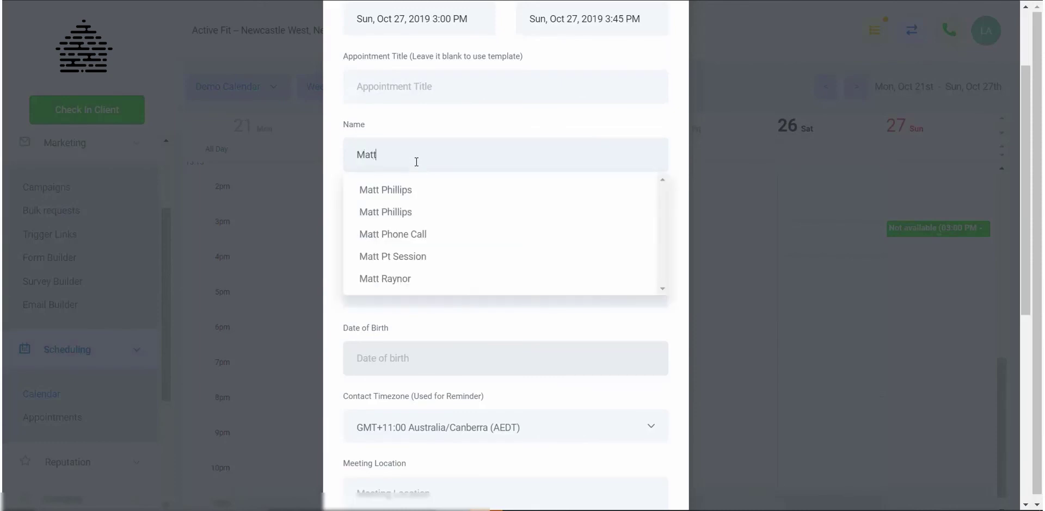
{"action": "left_click", "coordinate": [542, 190]}
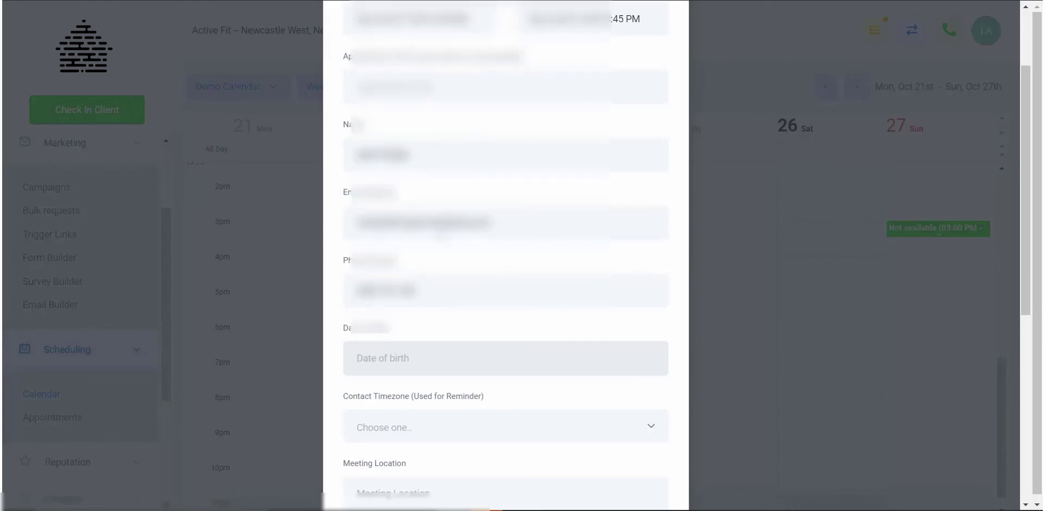
{"action": "scroll", "coordinate": [446, 277], "scroll_direction": "down", "scroll_amount": 5}
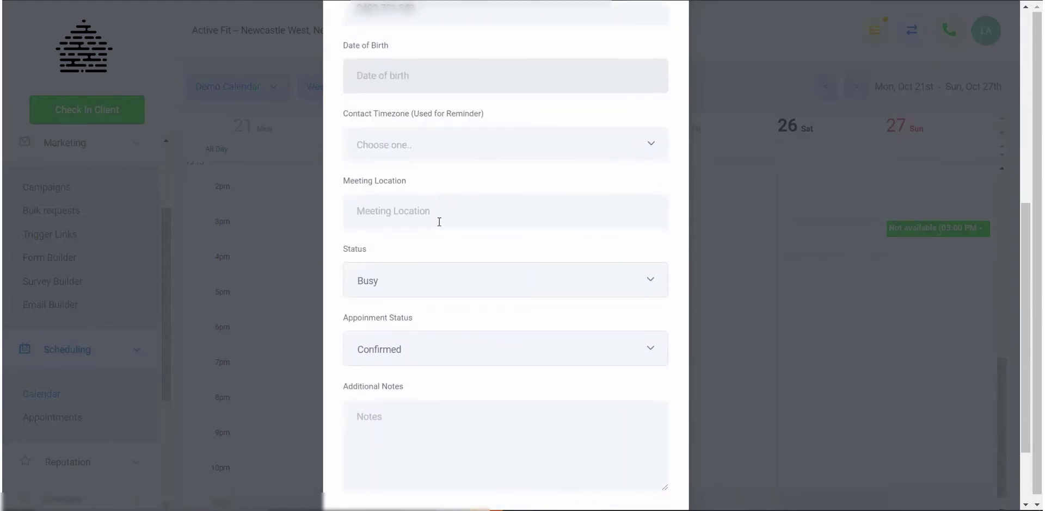
{"action": "scroll", "coordinate": [439, 224], "scroll_direction": "down", "scroll_amount": 2}
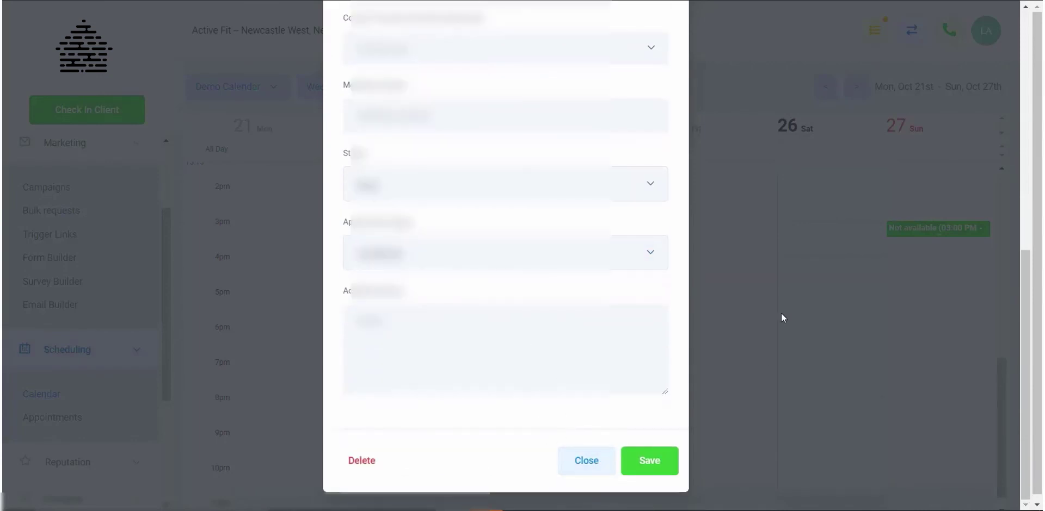
Review the appointment form from its times and contact name to its notes, and close it without saving.
{"action": "scroll", "coordinate": [479, 294], "scroll_direction": "up", "scroll_amount": 9}
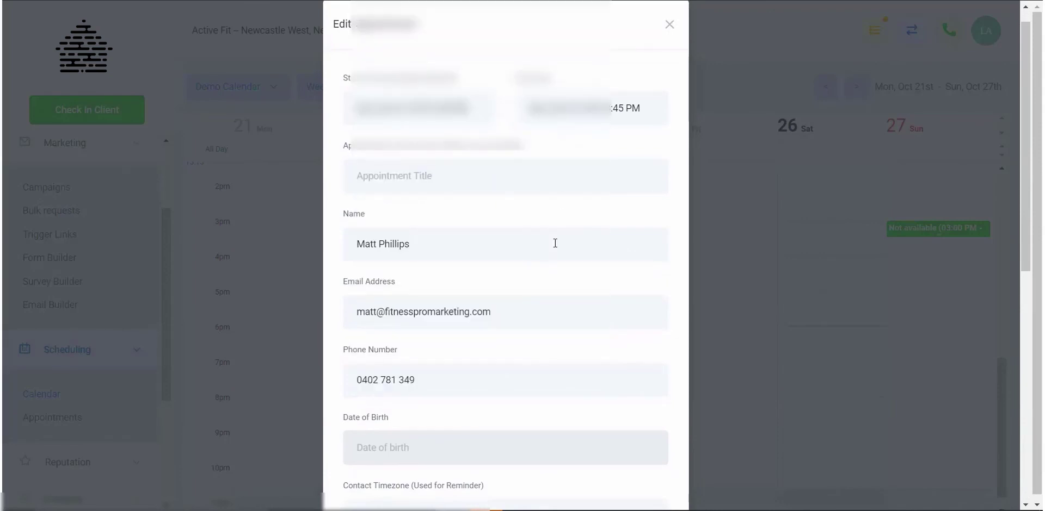
{"action": "scroll", "coordinate": [552, 242], "scroll_direction": "down", "scroll_amount": 8}
{"action": "scroll", "coordinate": [585, 479], "scroll_direction": "down", "scroll_amount": 1}
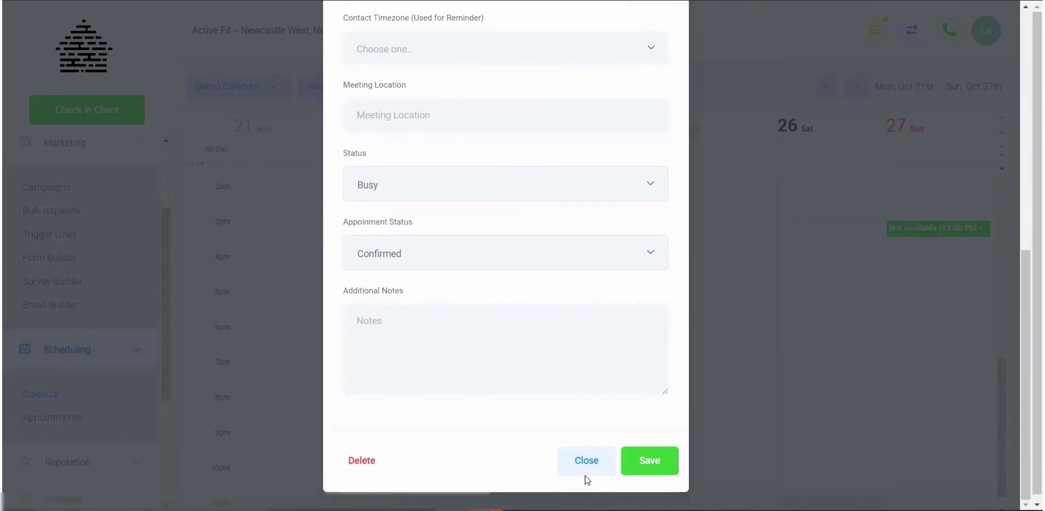
{"action": "scroll", "coordinate": [527, 379], "scroll_direction": "up", "scroll_amount": 7}
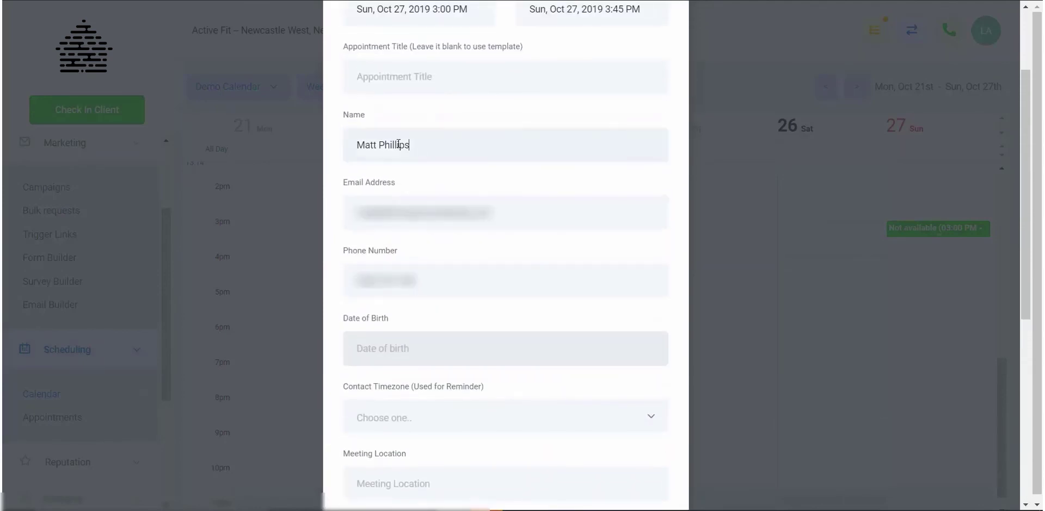
{"action": "left_click_drag", "start_coordinate": [410, 144], "coordinate": [354, 143]}
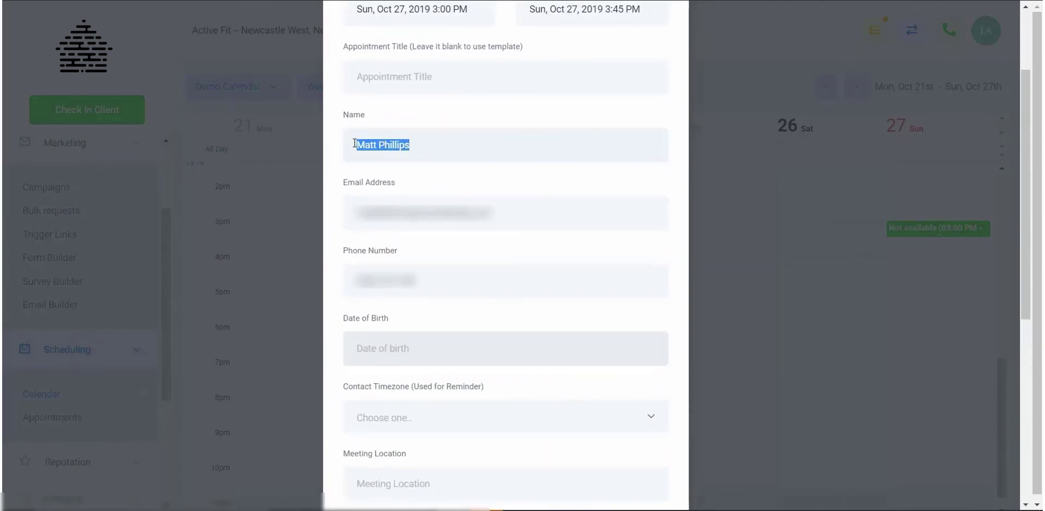
{"action": "left_click", "coordinate": [428, 149]}
{"action": "scroll", "coordinate": [534, 289], "scroll_direction": "down", "scroll_amount": 3}
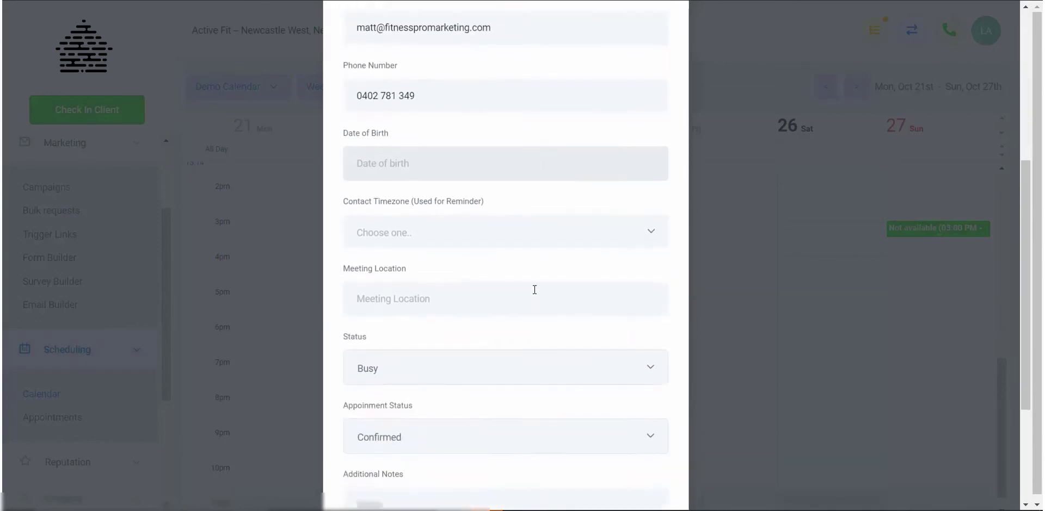
{"action": "scroll", "coordinate": [534, 290], "scroll_direction": "down", "scroll_amount": 3}
{"action": "left_click", "coordinate": [593, 469]}
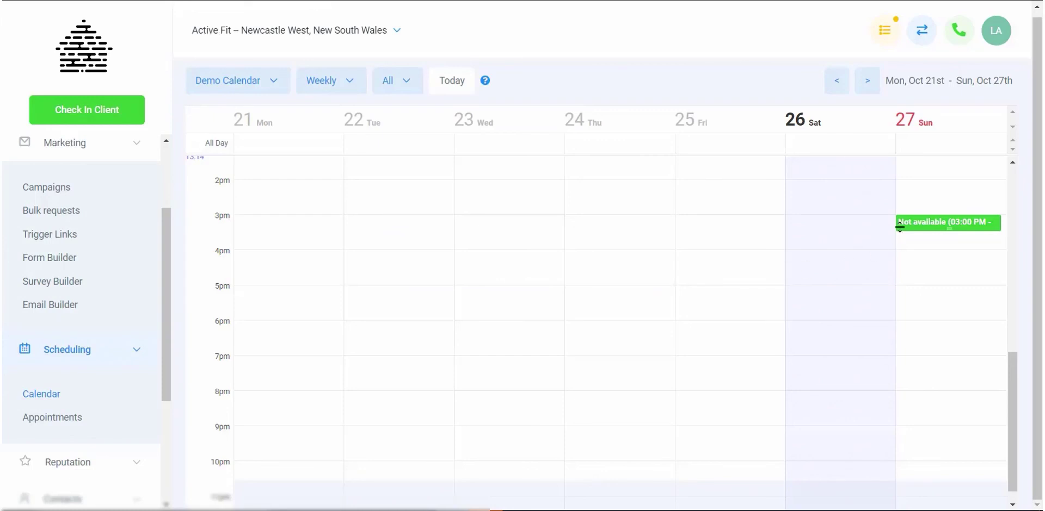
Delete the 3:00 PM appointment on Sunday the 27th from the calendar.
{"action": "left_click", "coordinate": [940, 227]}
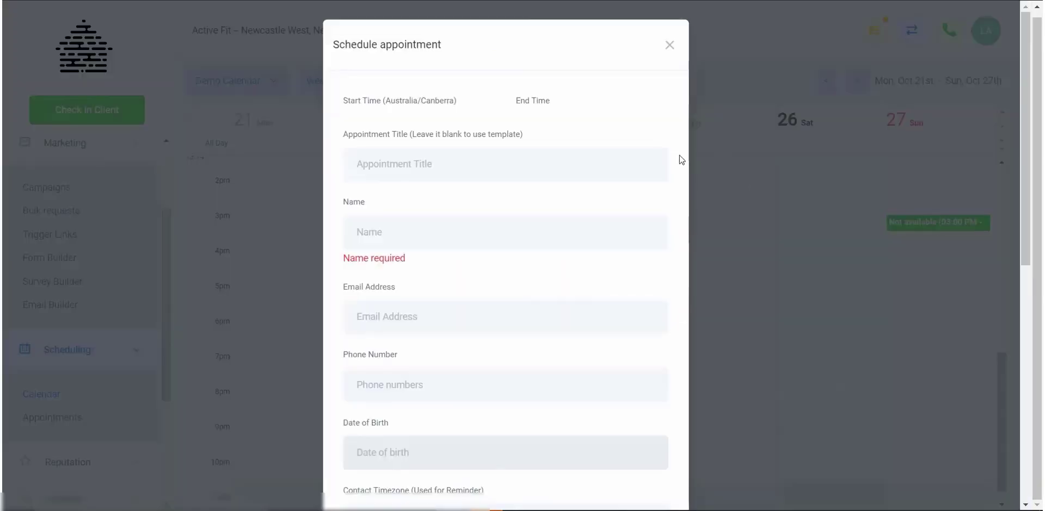
{"action": "scroll", "coordinate": [439, 361], "scroll_direction": "down", "scroll_amount": 8}
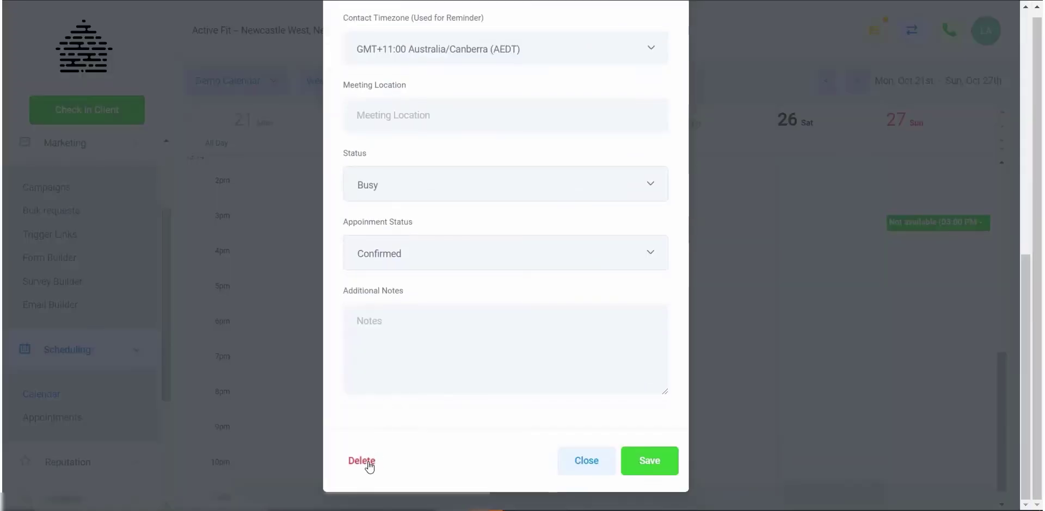
{"action": "left_click", "coordinate": [362, 462]}
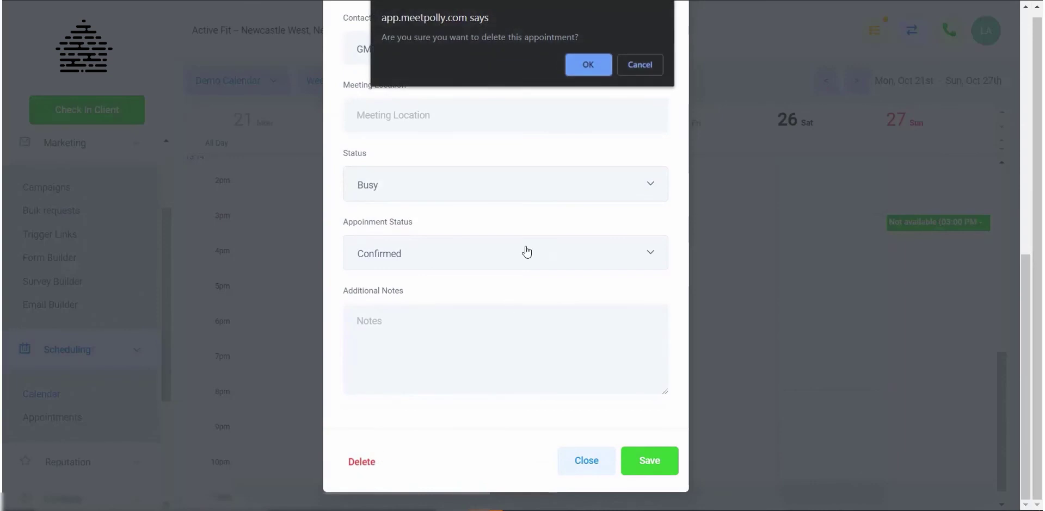
{"action": "left_click", "coordinate": [582, 65]}
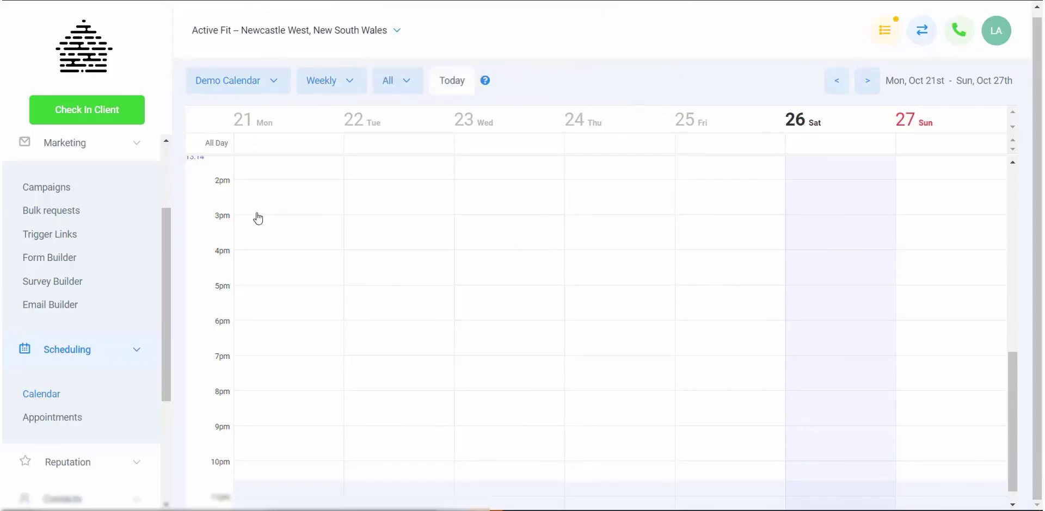
Return to the Conversations area.
{"action": "scroll", "coordinate": [63, 261], "scroll_direction": "up", "scroll_amount": 2}
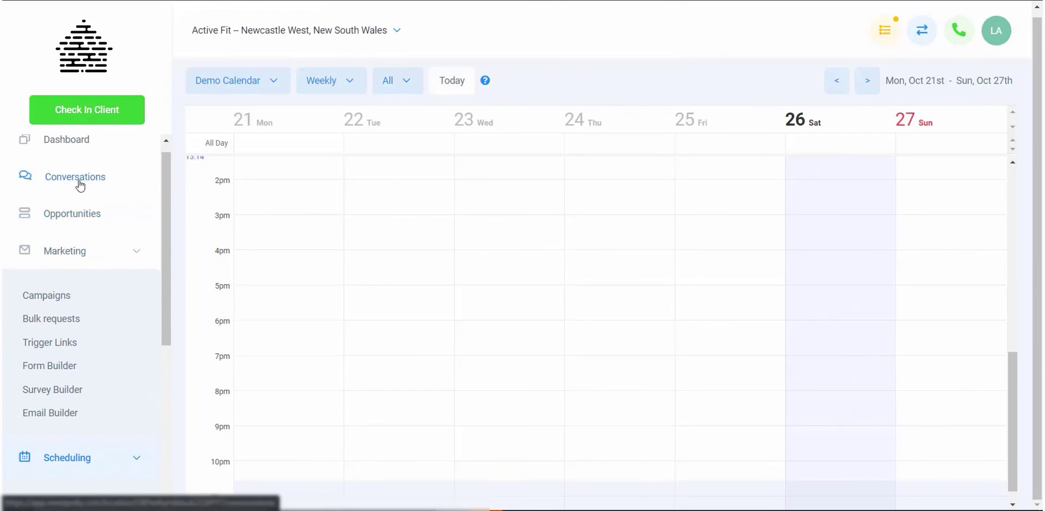
{"action": "left_click", "coordinate": [80, 186]}
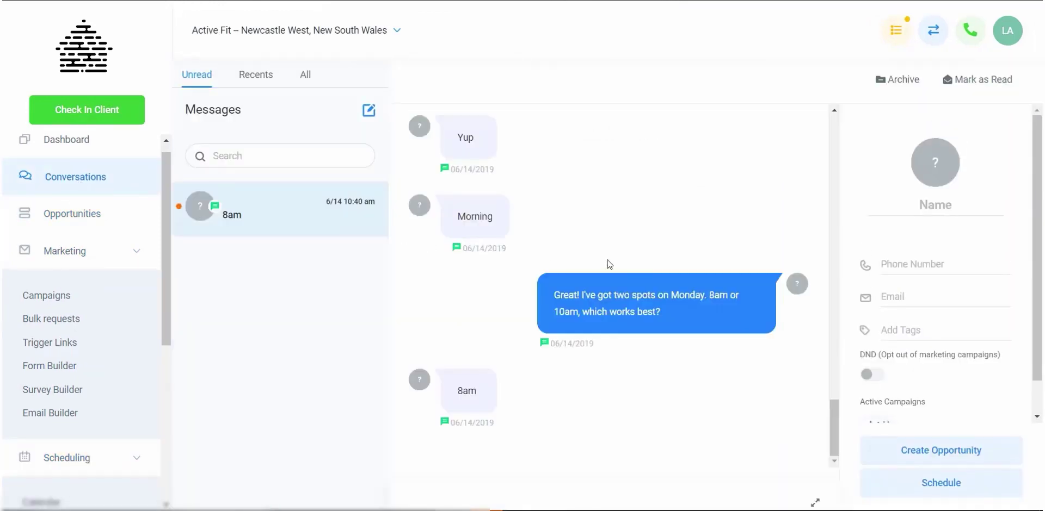